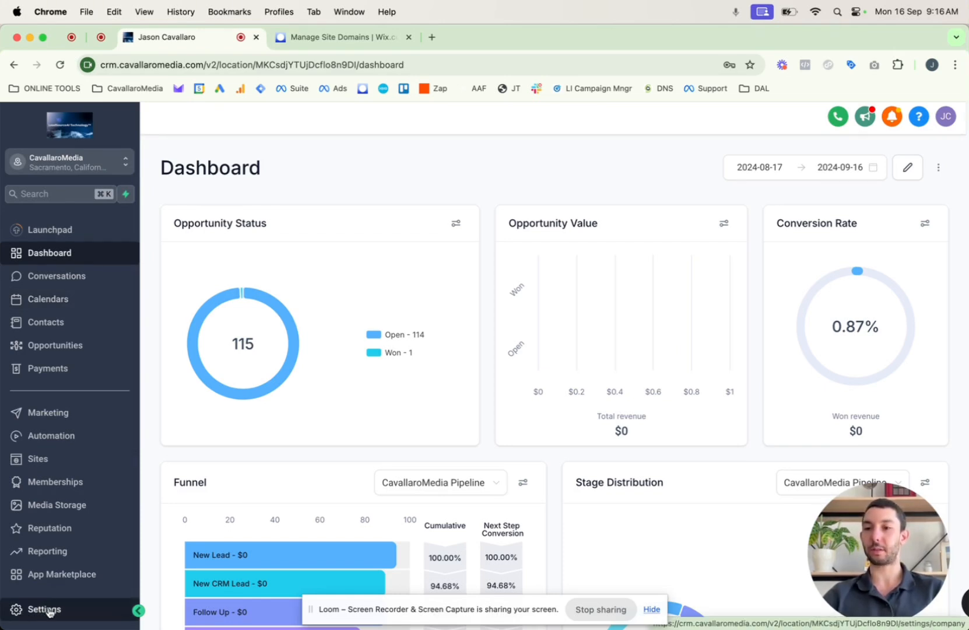
- Open the Domains page in the account settings
{"action": "left_click", "coordinate": [44, 610]}
{"action": "scroll", "coordinate": [48, 586], "scroll_direction": "down", "scroll_amount": 5}
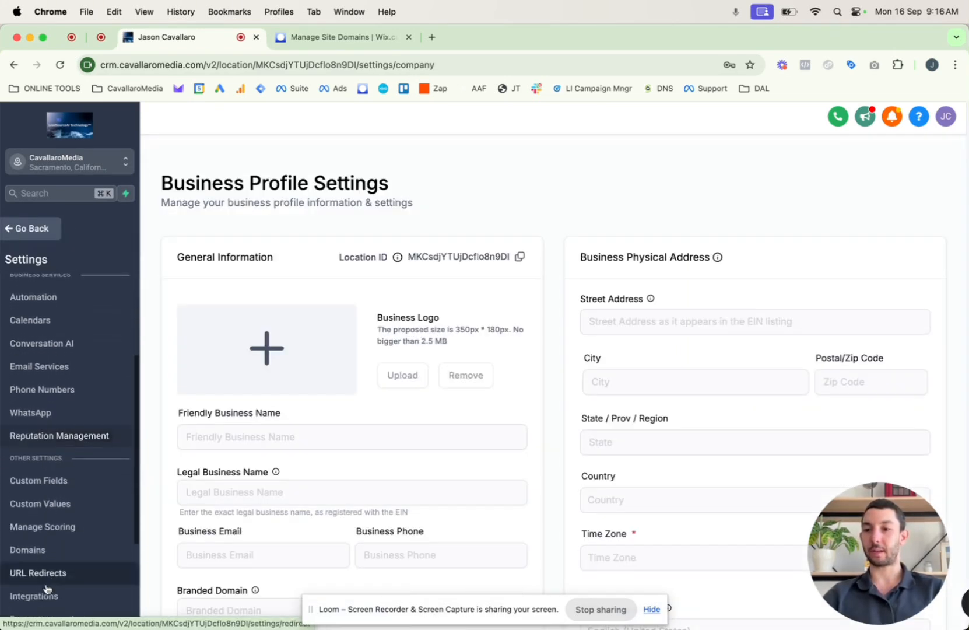
{"action": "scroll", "coordinate": [41, 575], "scroll_direction": "down", "scroll_amount": 2}
{"action": "left_click", "coordinate": [29, 485]}
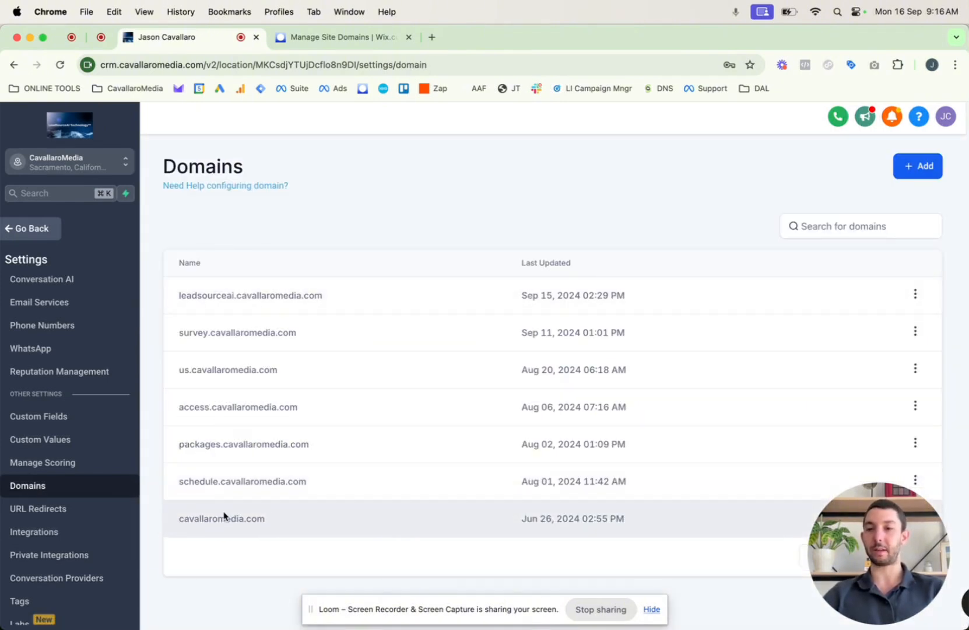
- Add the subdomain test.cavallaromedia.com and continue to its manual DNS record setup
{"action": "left_click", "coordinate": [907, 167]}
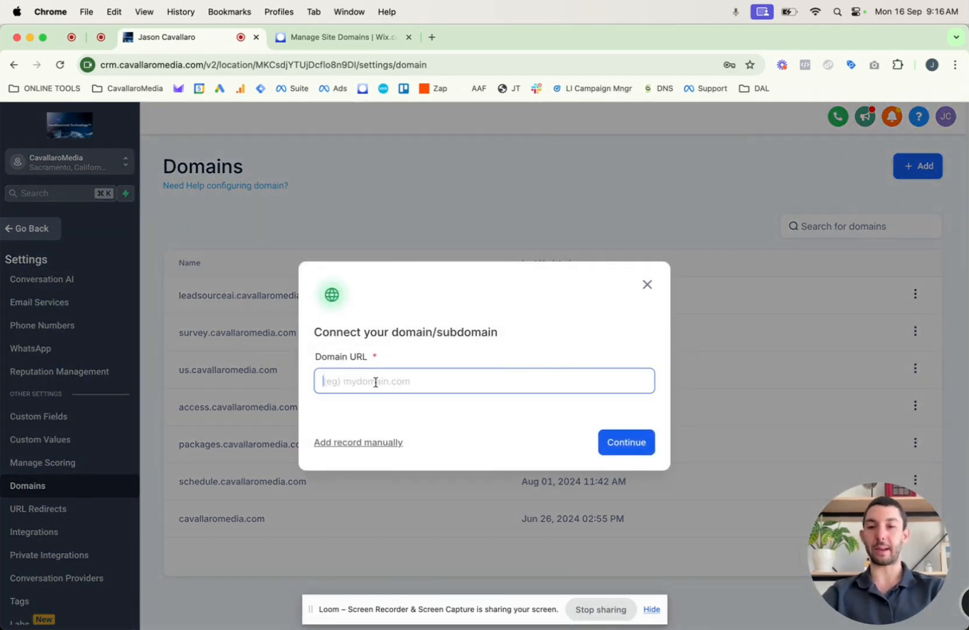
{"action": "type", "text": "test.cav"}
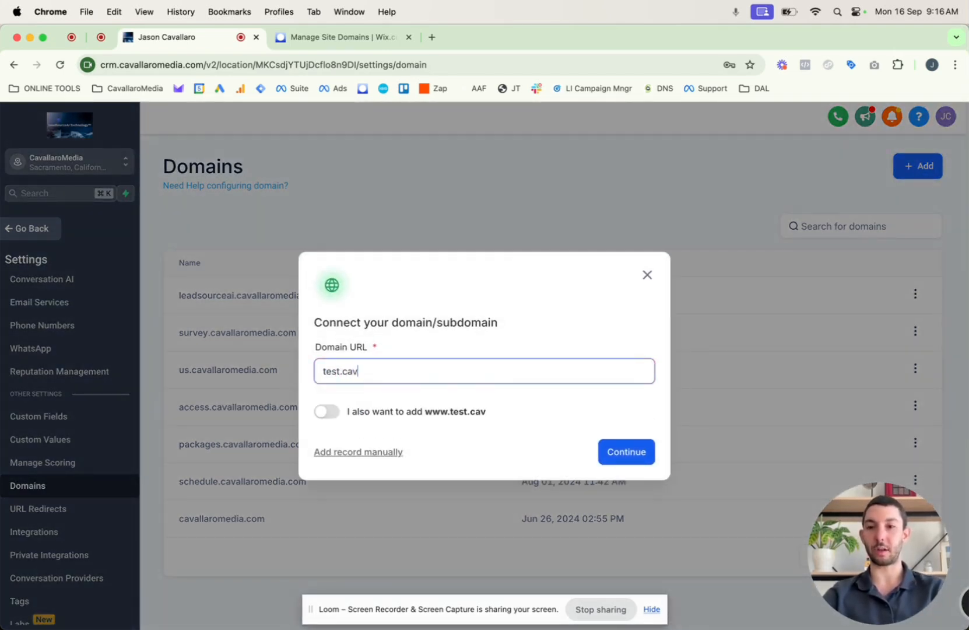
{"action": "type", "text": "allaromedi"}
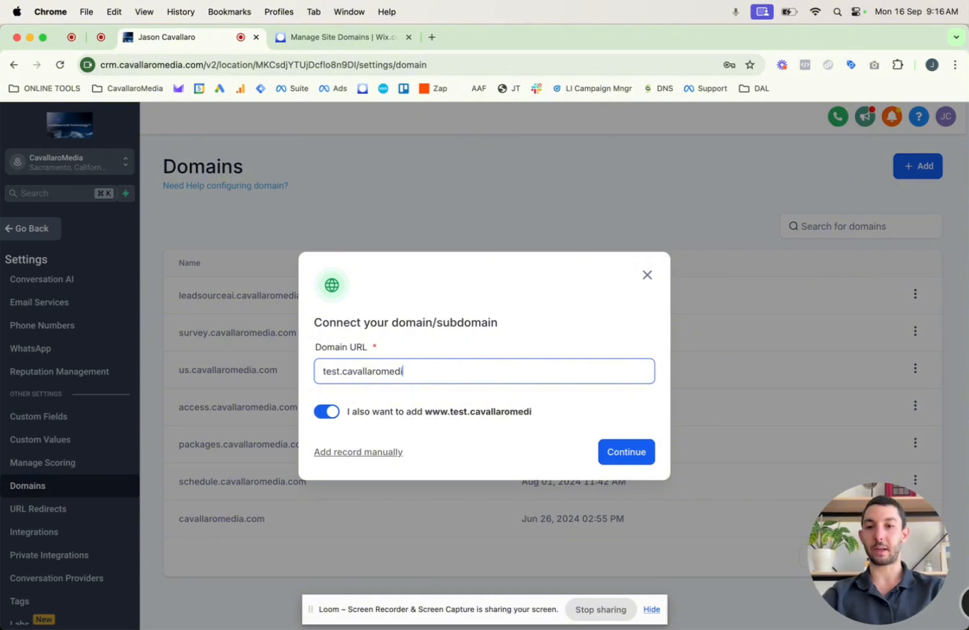
{"action": "type", "text": "a.com"}
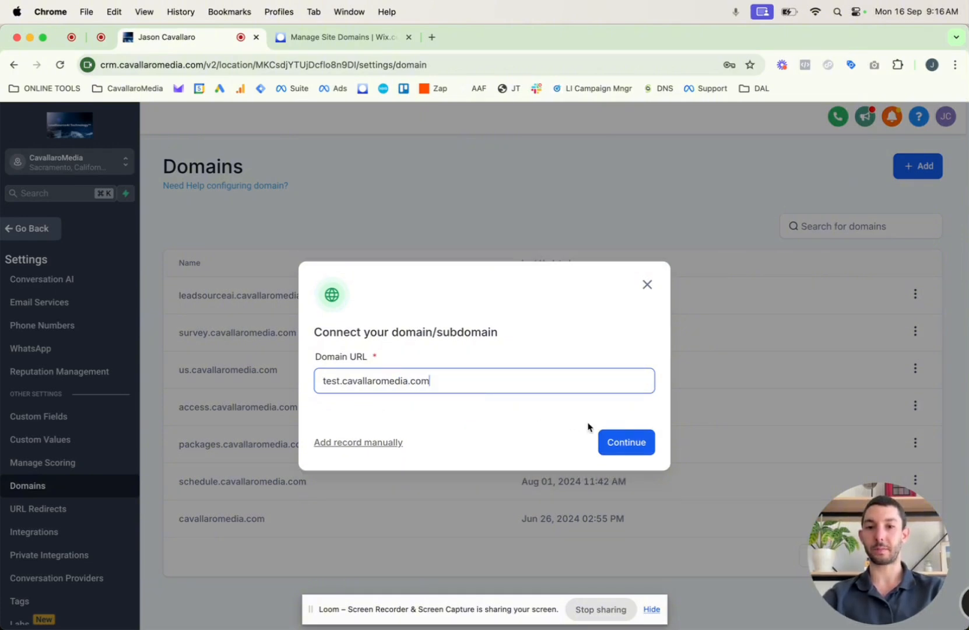
{"action": "left_click", "coordinate": [617, 446]}
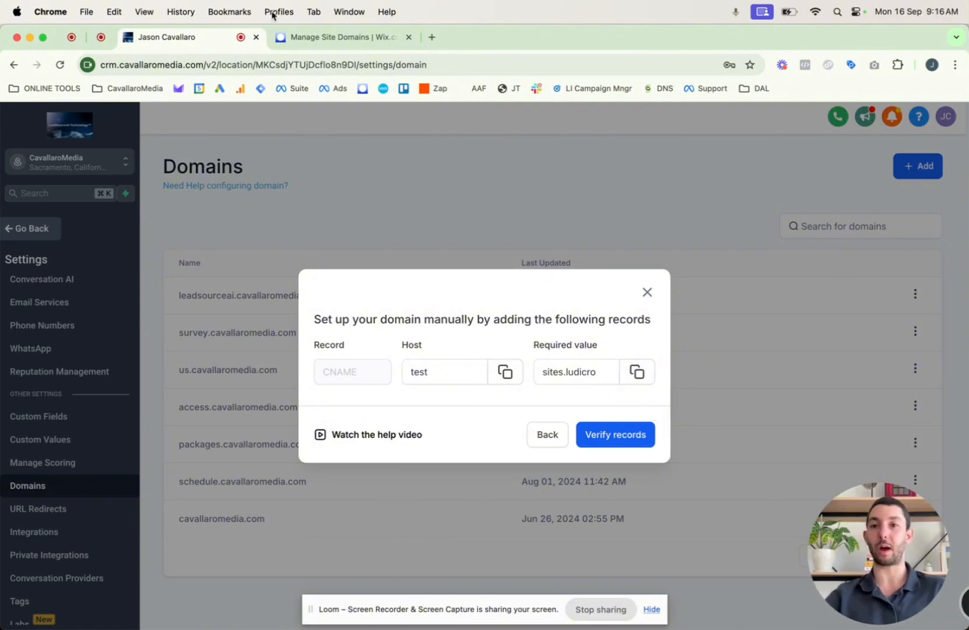
- Switch to the Wix DNS records page and start a new CNAME record for cavallaromedia.com
{"action": "left_click", "coordinate": [350, 37]}
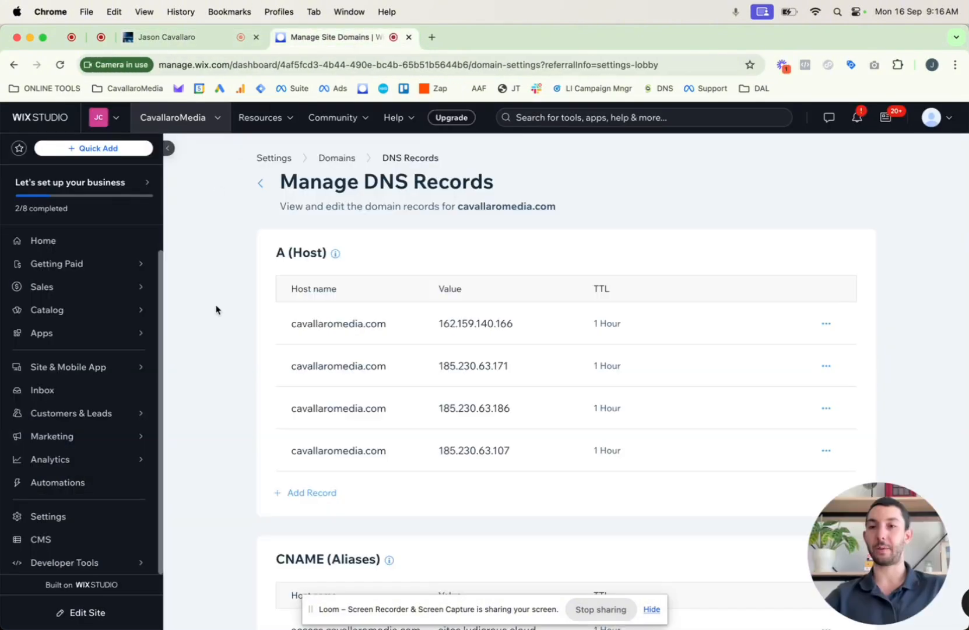
{"action": "scroll", "coordinate": [216, 309], "scroll_direction": "down", "scroll_amount": 2}
{"action": "scroll", "coordinate": [216, 309], "scroll_direction": "down", "scroll_amount": 10}
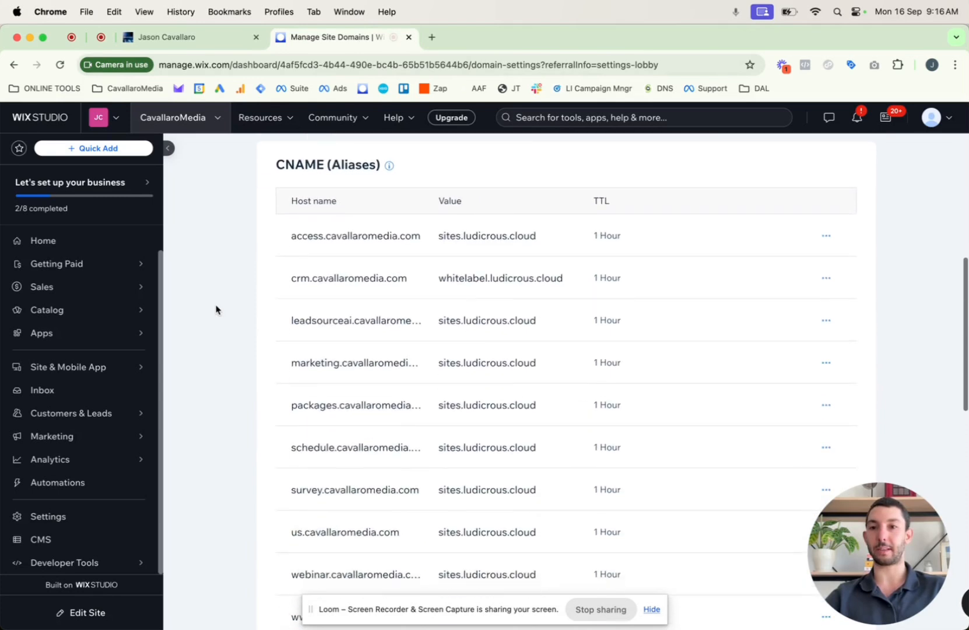
{"action": "scroll", "coordinate": [217, 310], "scroll_direction": "down", "scroll_amount": 4}
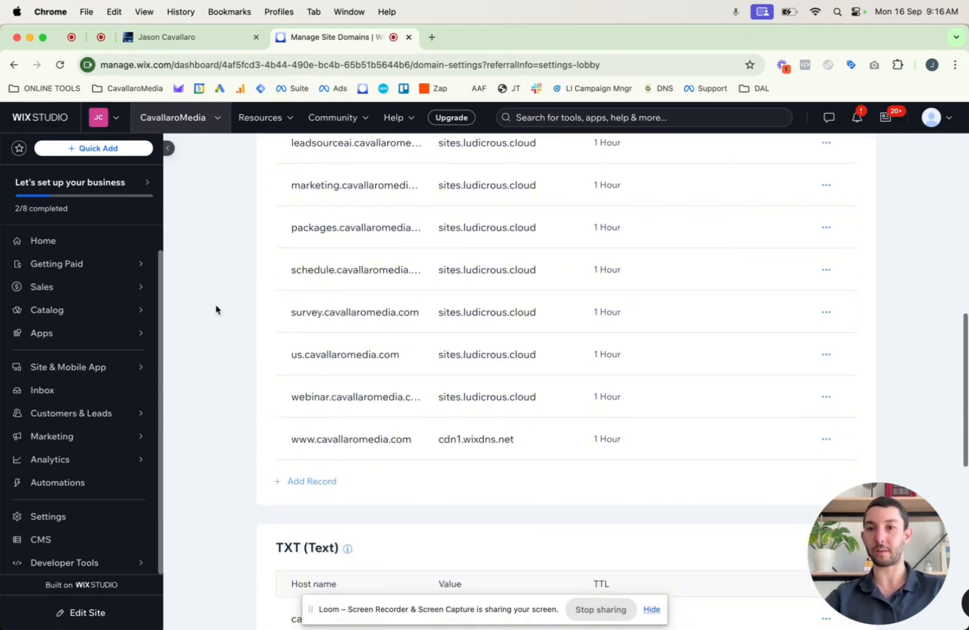
{"action": "left_click", "coordinate": [310, 485]}
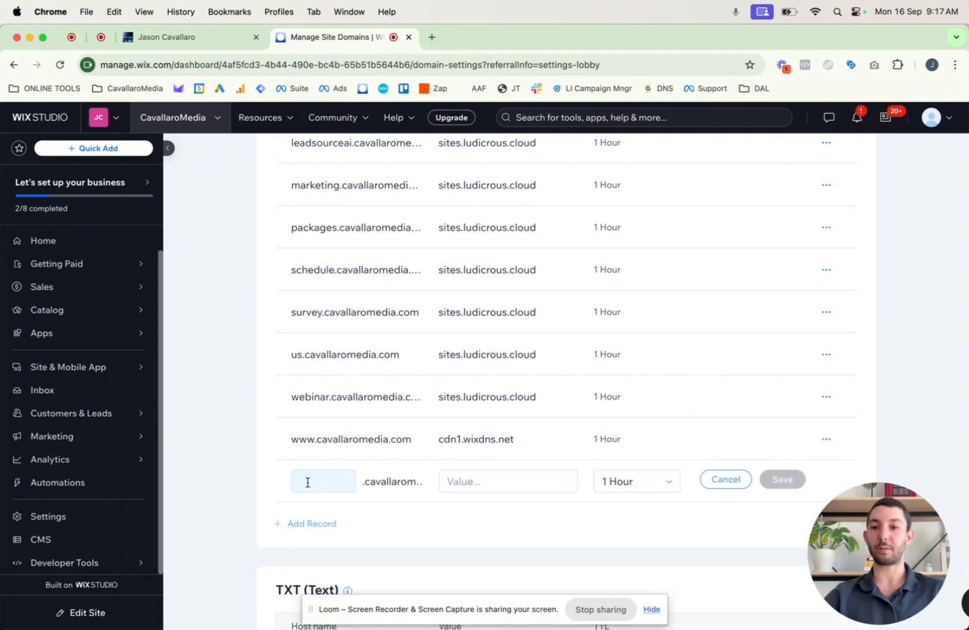
- Copy the required host from the CRM and enter test as the host name of the new Wix CNAME record
{"action": "left_click", "coordinate": [197, 36]}
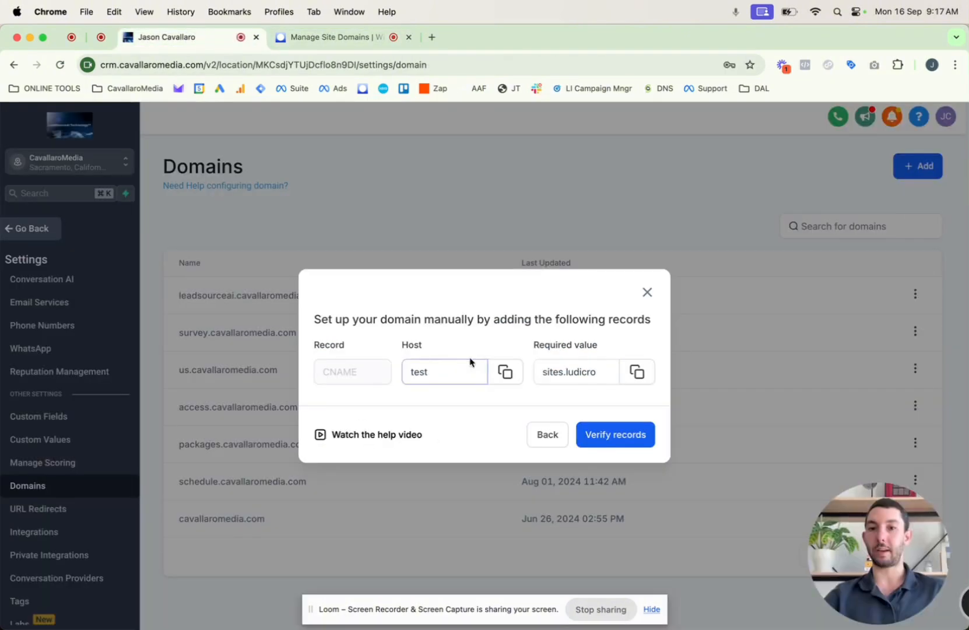
{"action": "left_click", "coordinate": [505, 371]}
{"action": "left_click", "coordinate": [305, 34]}
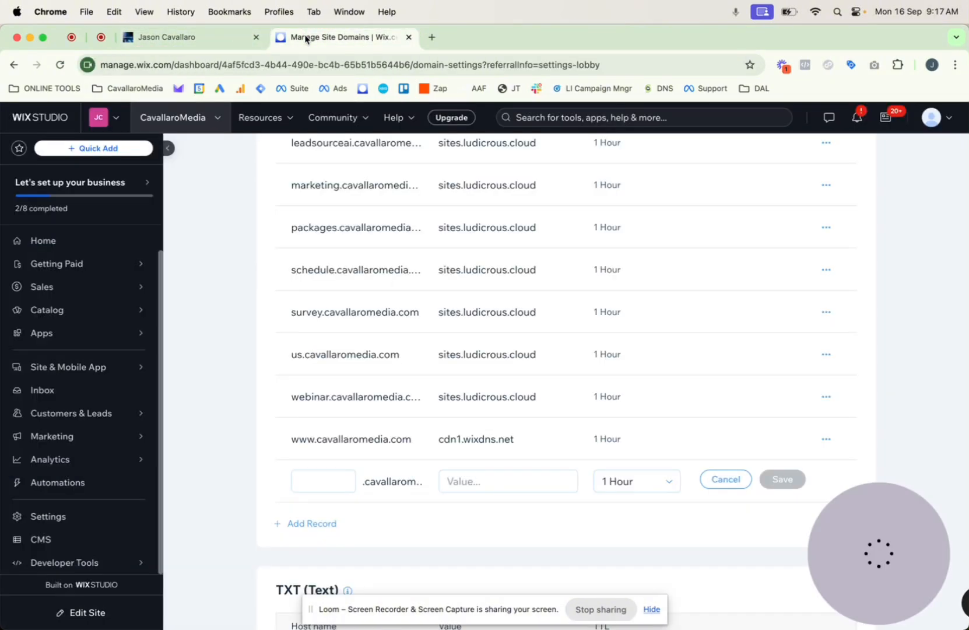
{"action": "left_click", "coordinate": [324, 477]}
{"action": "type", "text": "test"}
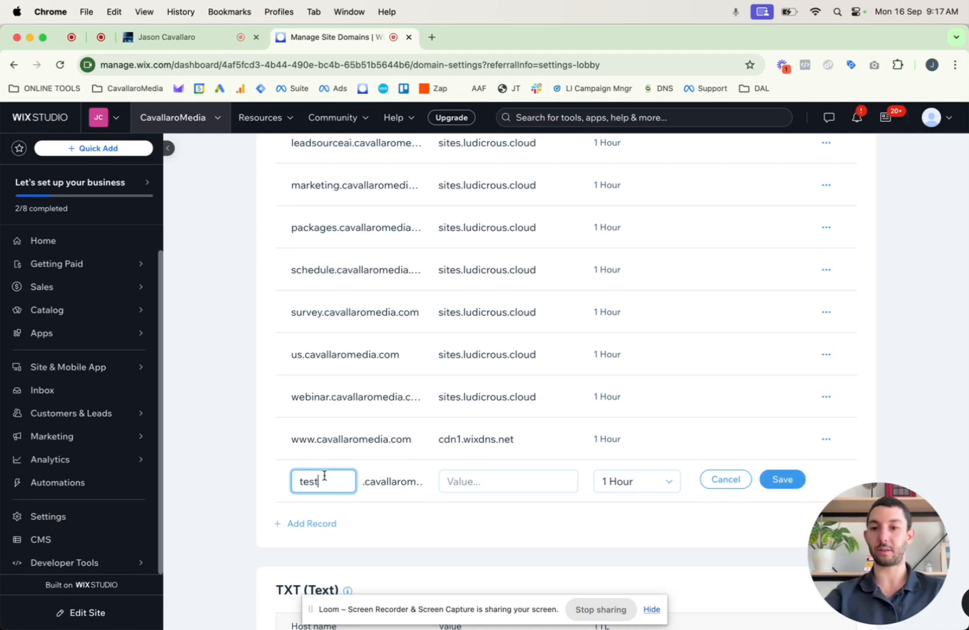
{"action": "left_click", "coordinate": [464, 480]}
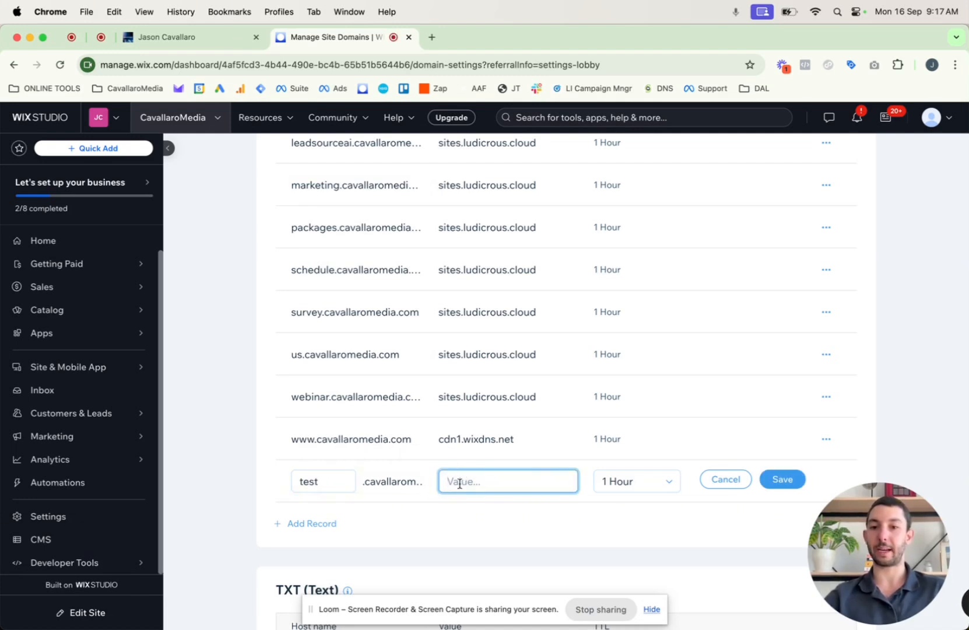
- Copy the required value sites.ludicrous.cloud from the CRM into the new Wix CNAME record and save the DNS changes
{"action": "left_click", "coordinate": [199, 38]}
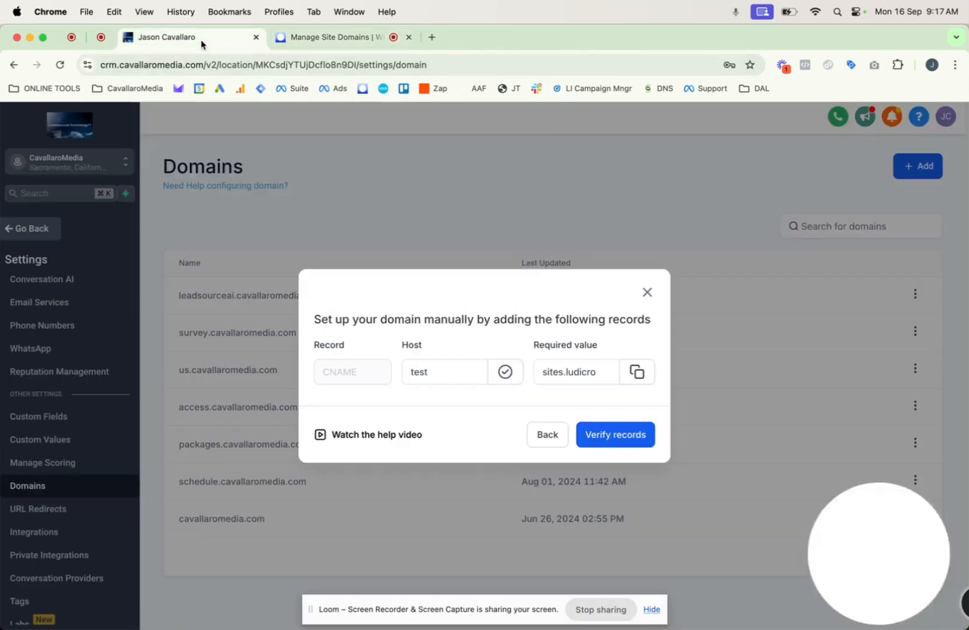
{"action": "left_click", "coordinate": [636, 373]}
{"action": "key", "text": "ctrl+Tab"}
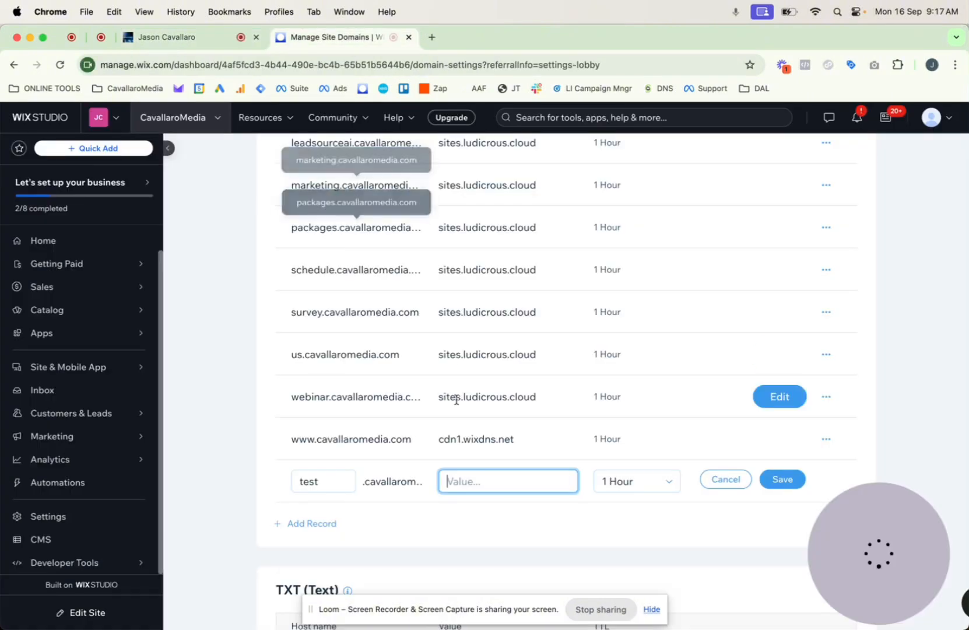
{"action": "key", "text": "super+v"}
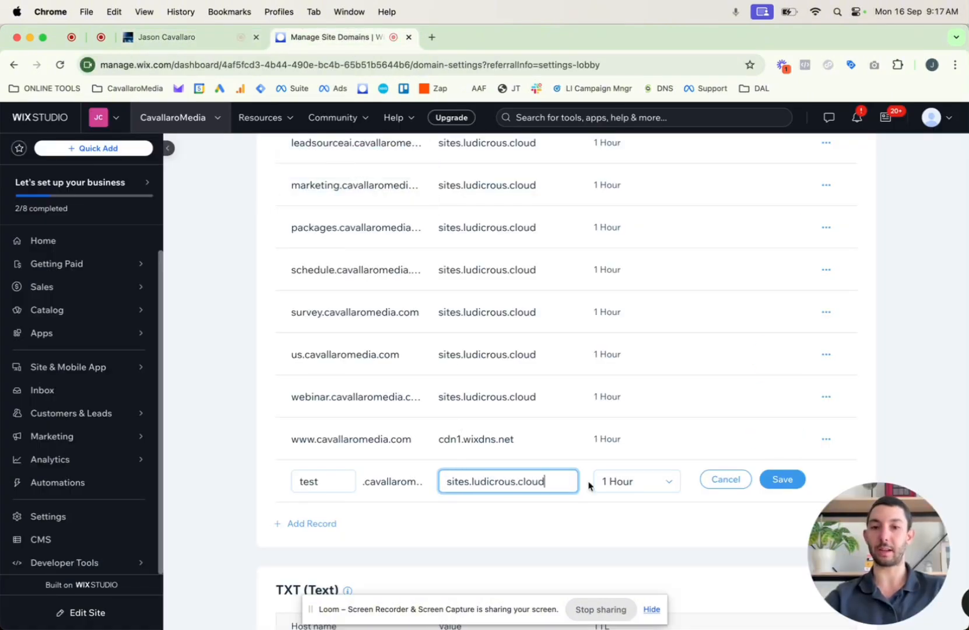
{"action": "left_click", "coordinate": [783, 479]}
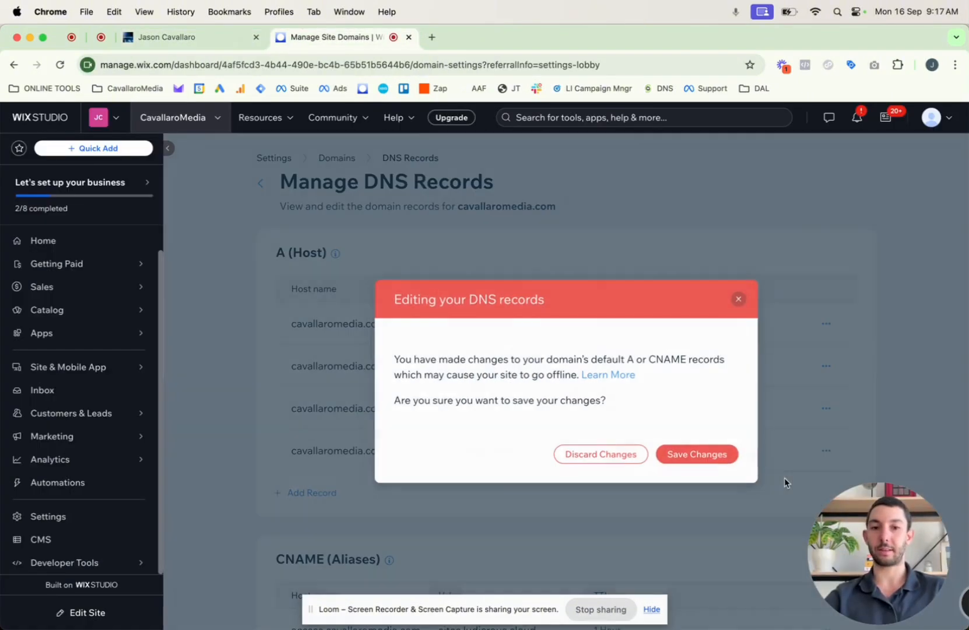
{"action": "left_click", "coordinate": [691, 455]}
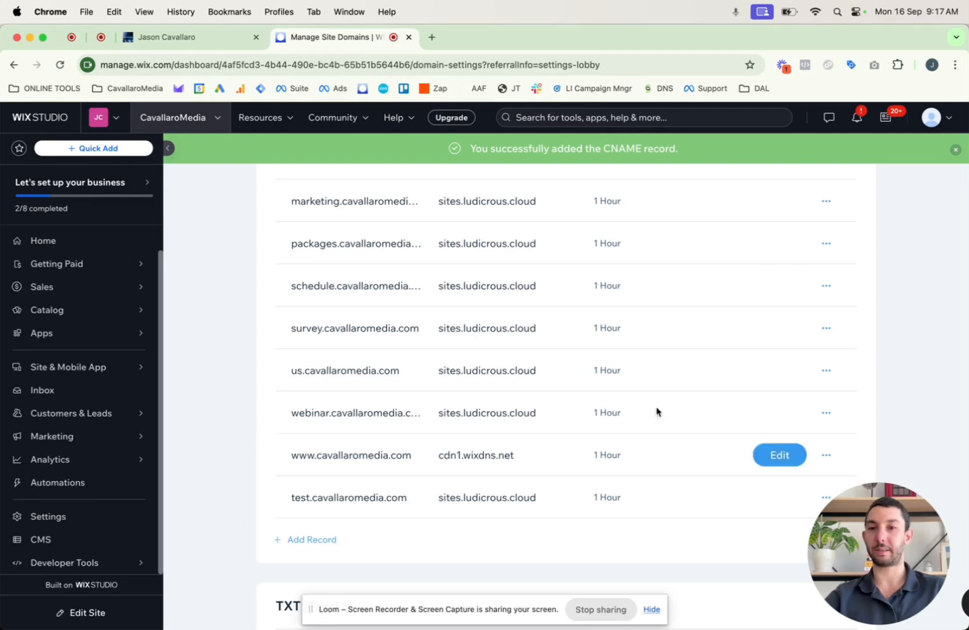
- Verify the new subdomain's records in the CRM, then dismiss the domain linking dialog without choosing a funnel or 404 page
{"action": "left_click", "coordinate": [175, 39]}
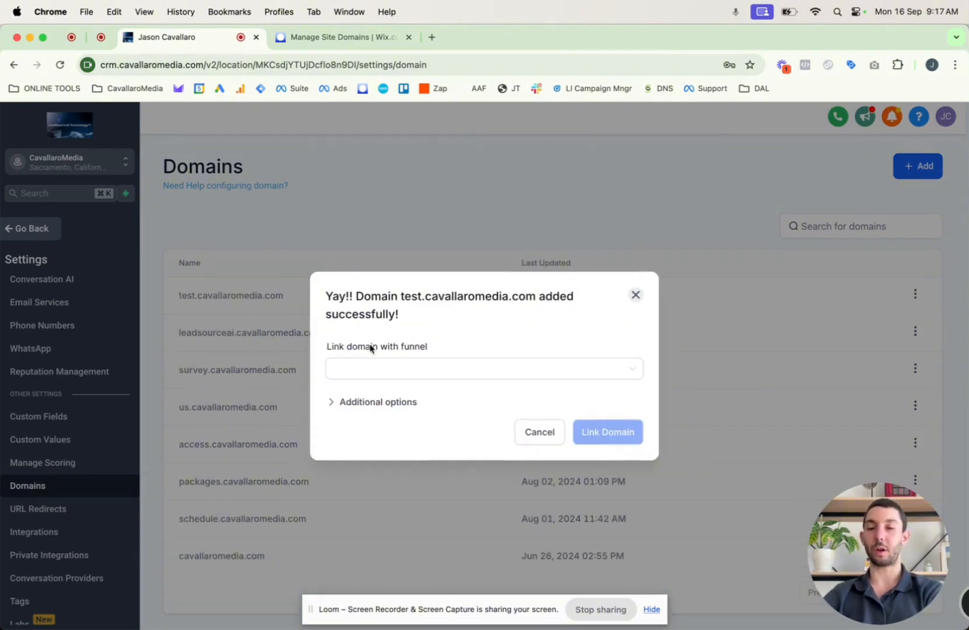
{"action": "left_click", "coordinate": [414, 376]}
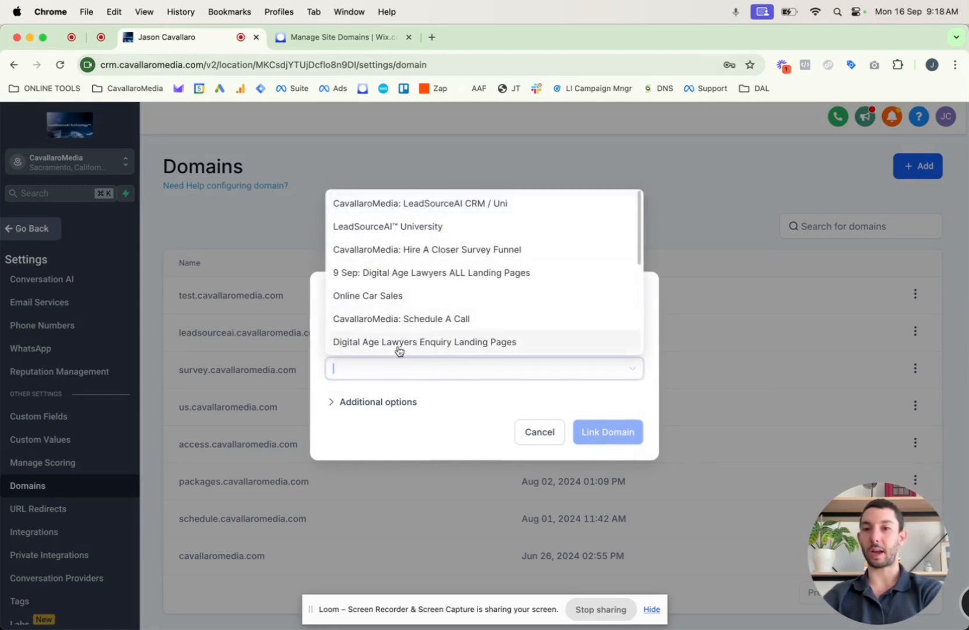
{"action": "left_click", "coordinate": [509, 402]}
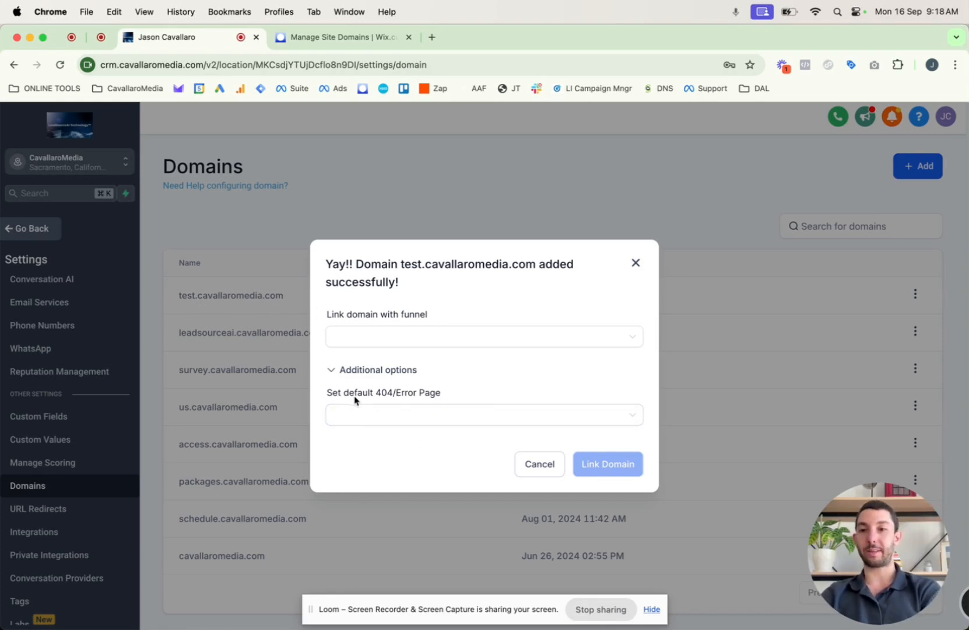
{"action": "left_click", "coordinate": [400, 418]}
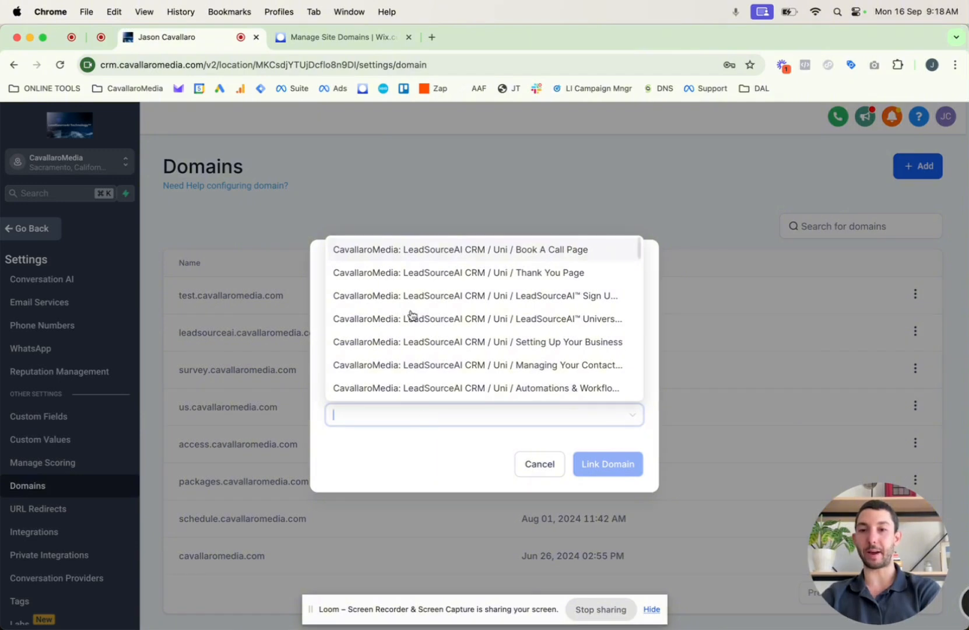
{"action": "left_click", "coordinate": [403, 464]}
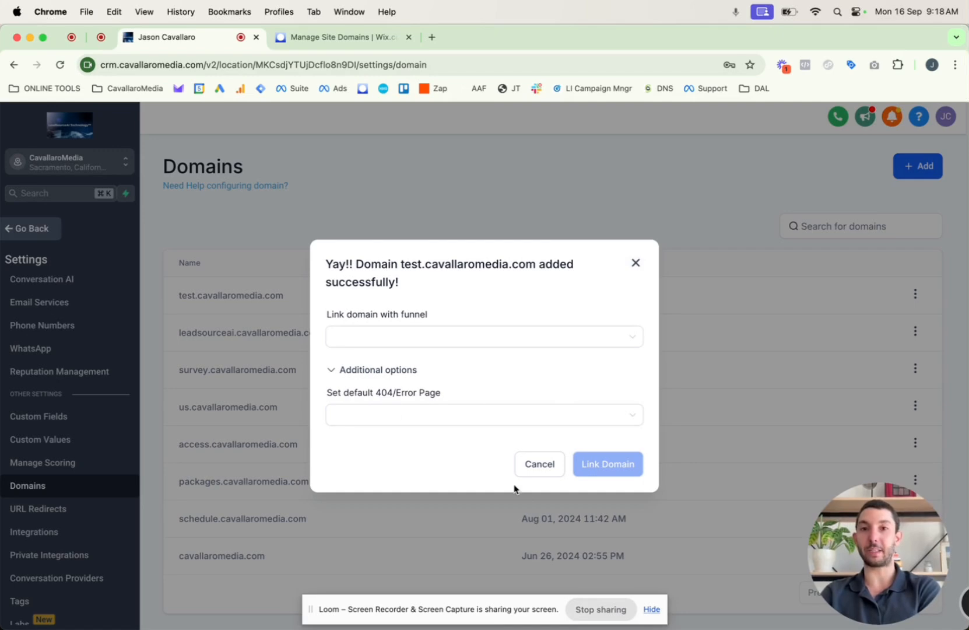
{"action": "left_click", "coordinate": [538, 464]}
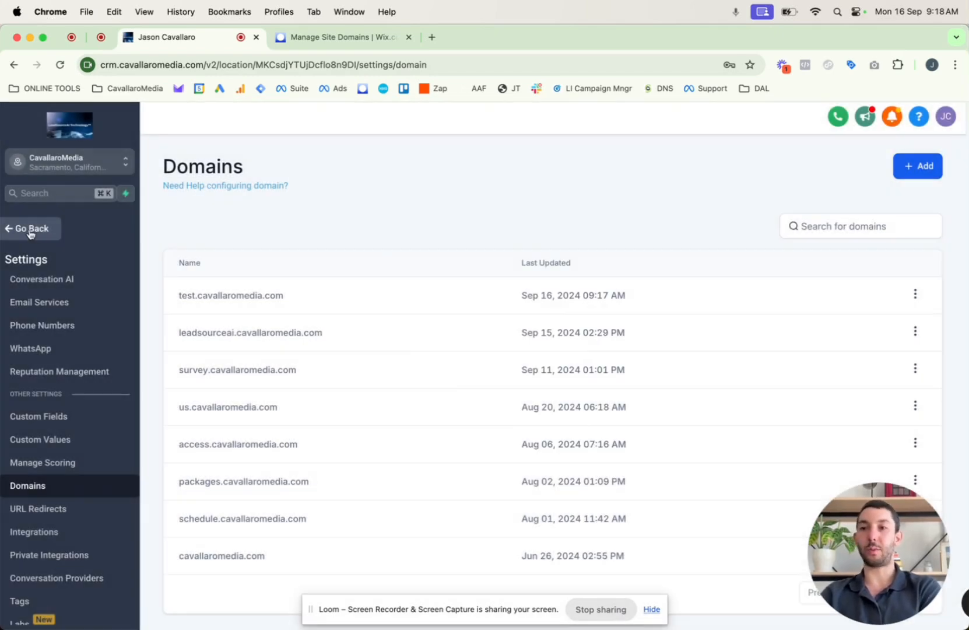
- Create a new blank funnel named TEST in the Sites area
{"action": "left_click", "coordinate": [24, 227]}
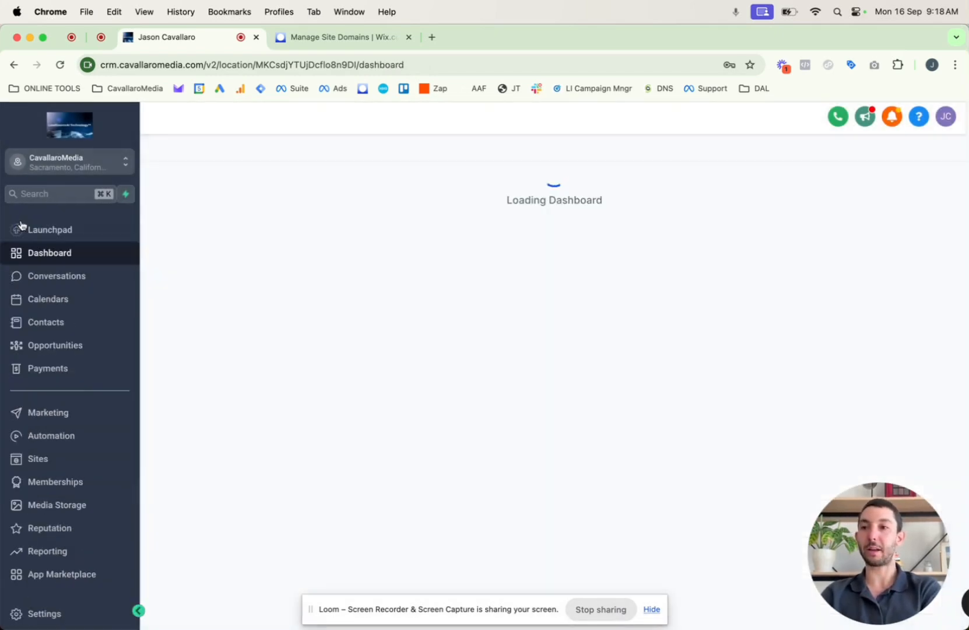
{"action": "left_click", "coordinate": [58, 461]}
{"action": "left_click", "coordinate": [904, 214]}
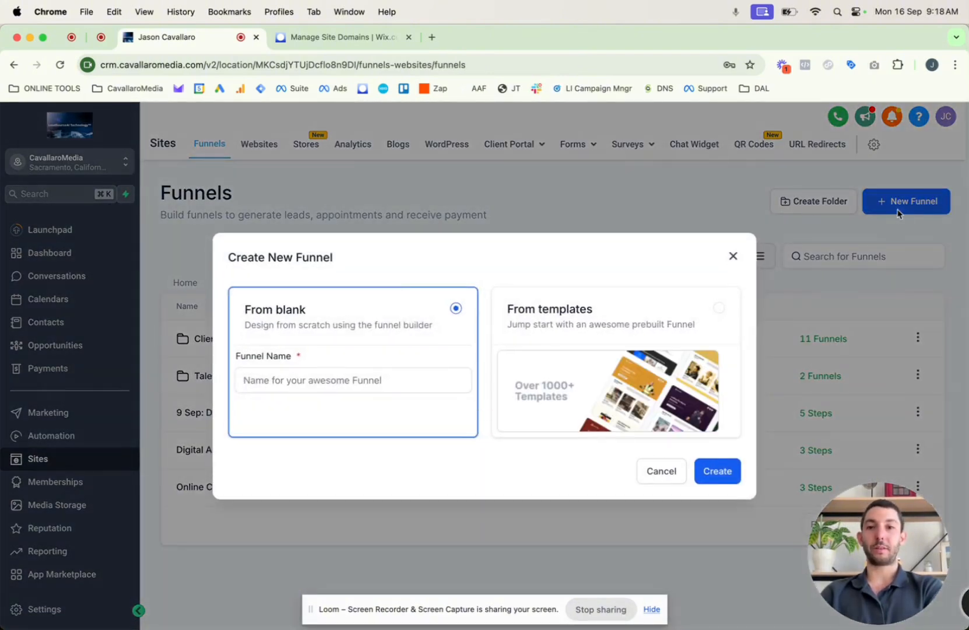
{"action": "left_click", "coordinate": [373, 379]}
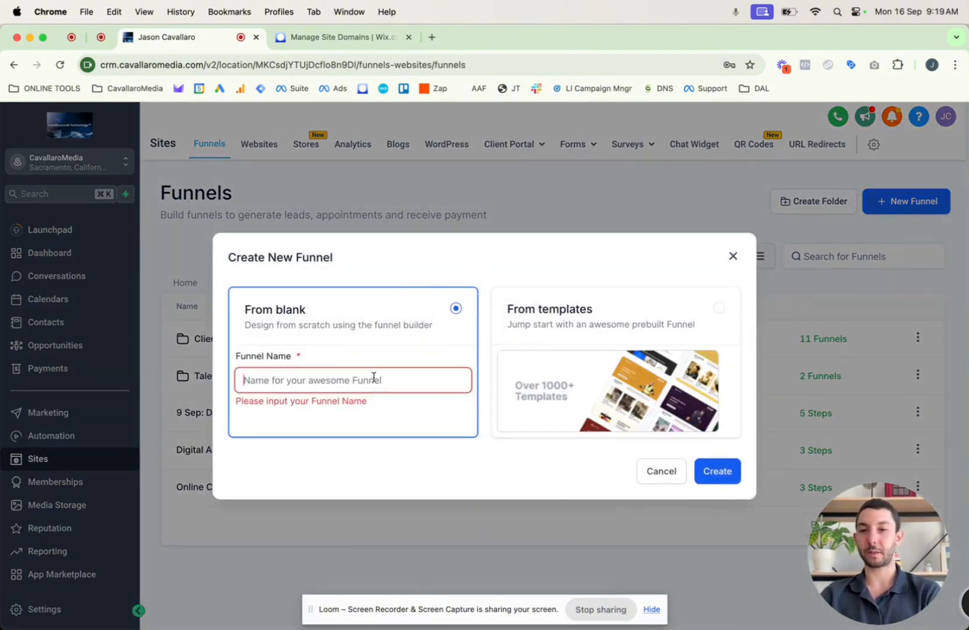
{"action": "type", "text": "TEST"}
{"action": "left_click", "coordinate": [718, 471]}
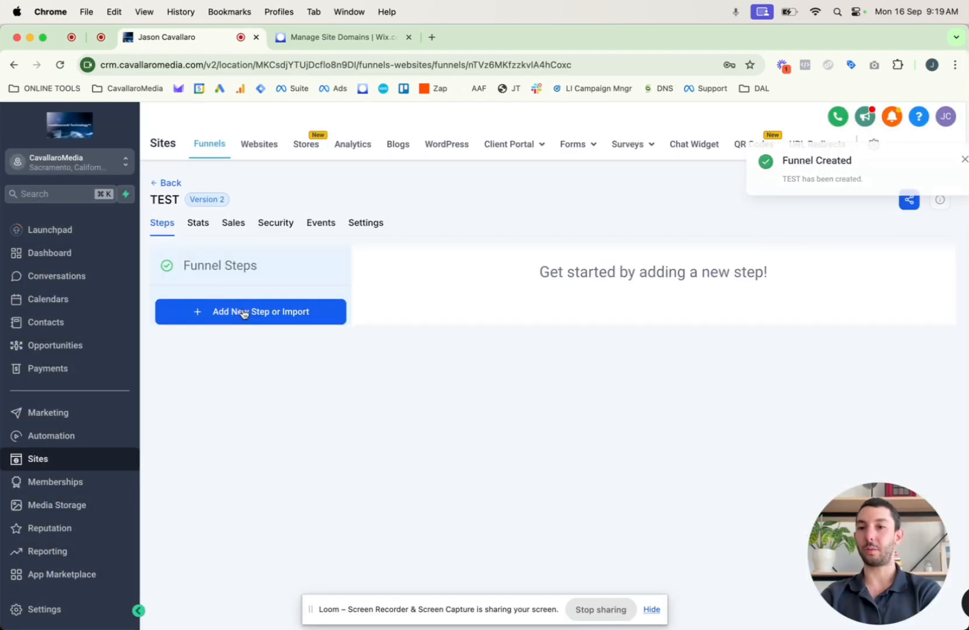
- Add a funnel step with the page name TEST1 and the path test1
{"action": "left_click", "coordinate": [249, 316]}
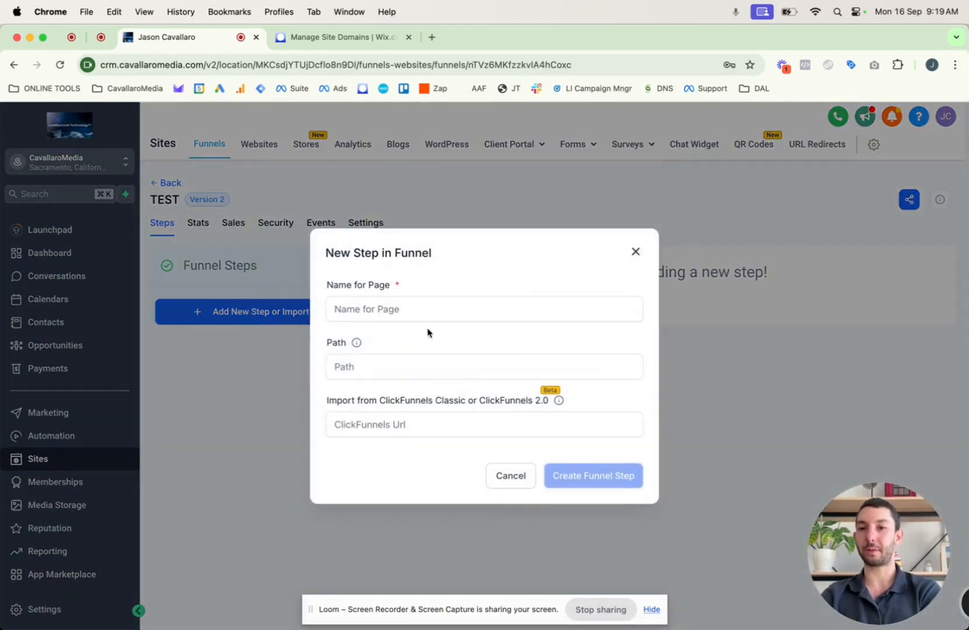
{"action": "left_click", "coordinate": [410, 311]}
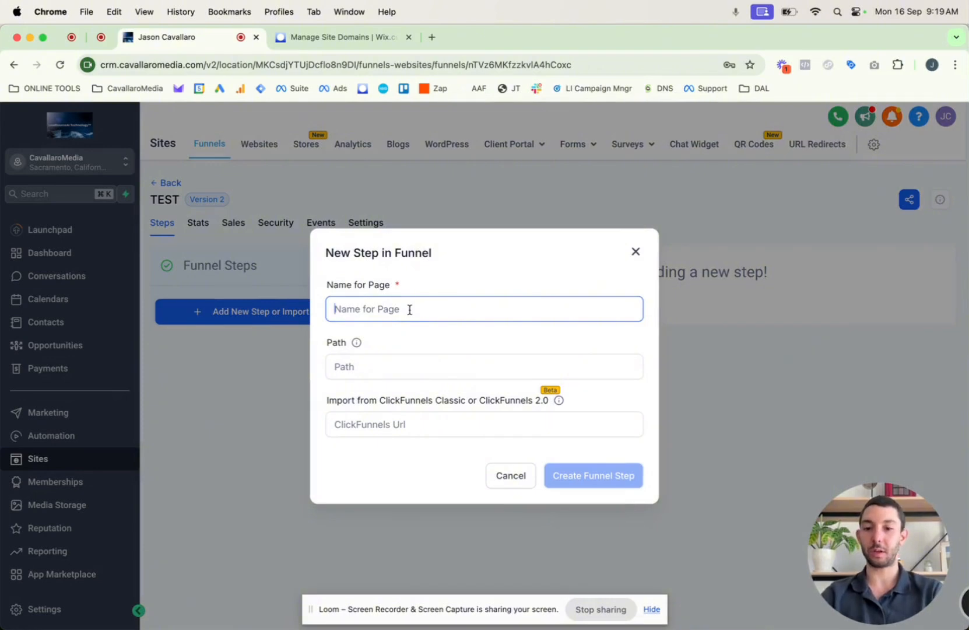
{"action": "type", "text": "TEST1"}
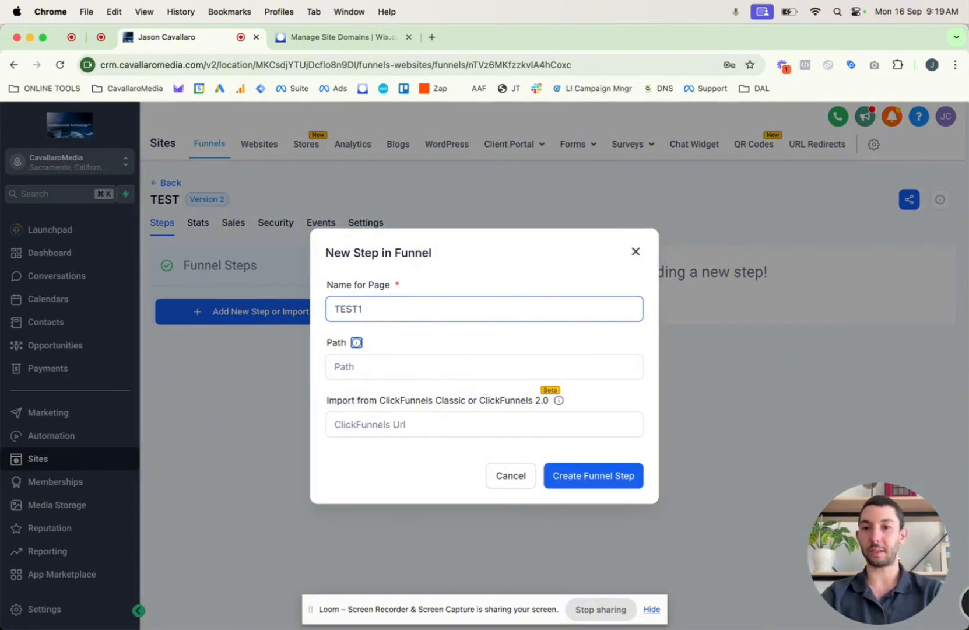
{"action": "key", "text": "Tab"}
{"action": "type", "text": "te"}
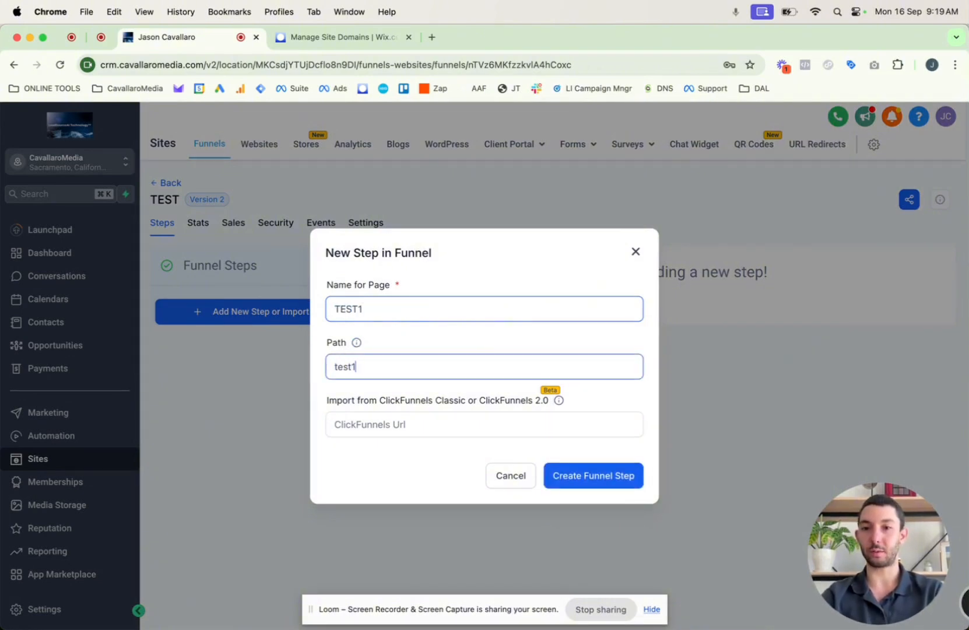
{"action": "left_click", "coordinate": [569, 474]}
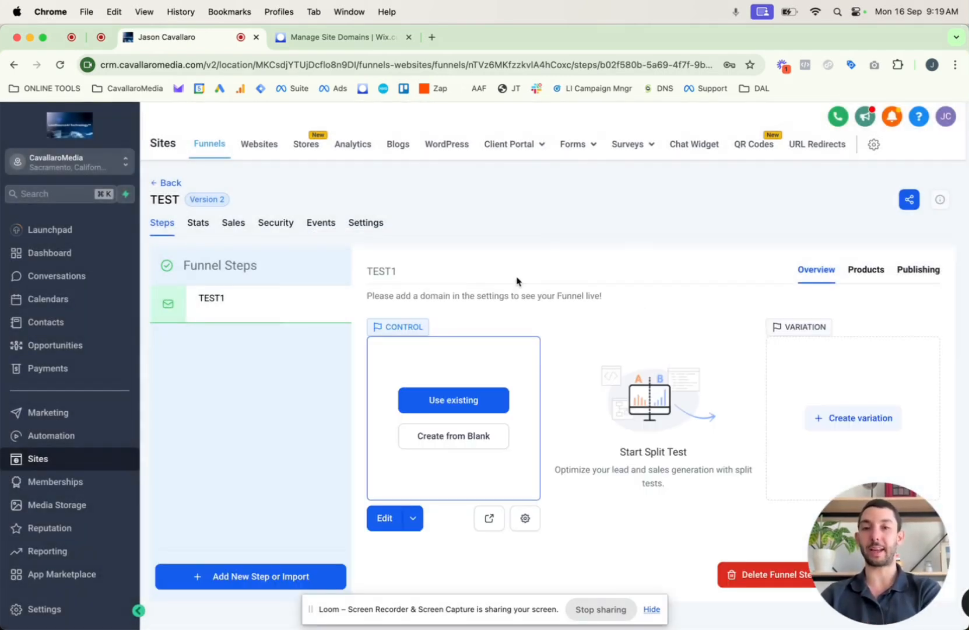
- Open the TEST1 page in the page editor and add a full-width section with a one-column row and a headline element
{"action": "left_click", "coordinate": [385, 519]}
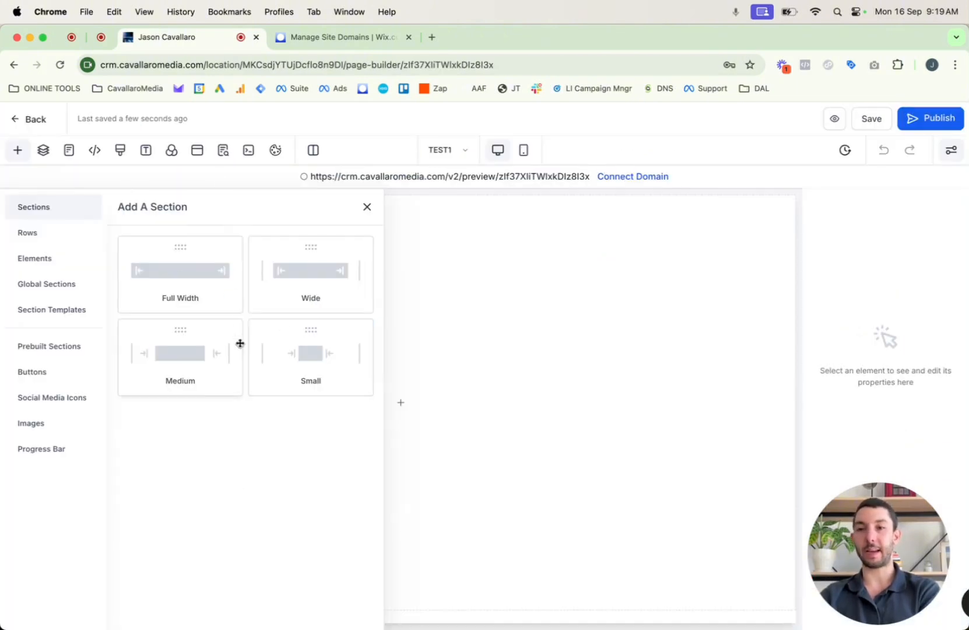
{"action": "left_click", "coordinate": [181, 300]}
{"action": "left_click", "coordinate": [383, 240]}
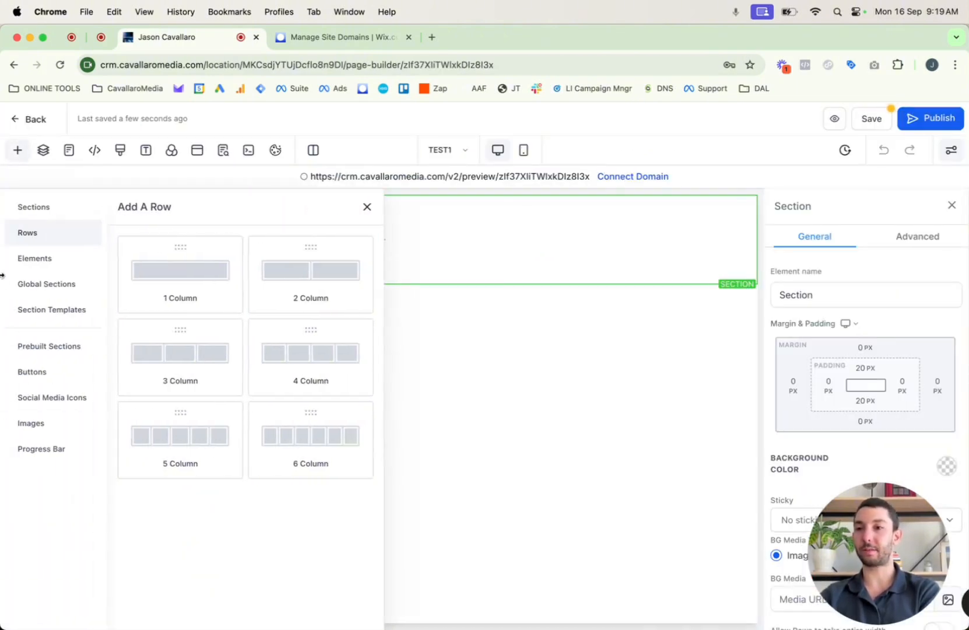
{"action": "left_click", "coordinate": [236, 238]}
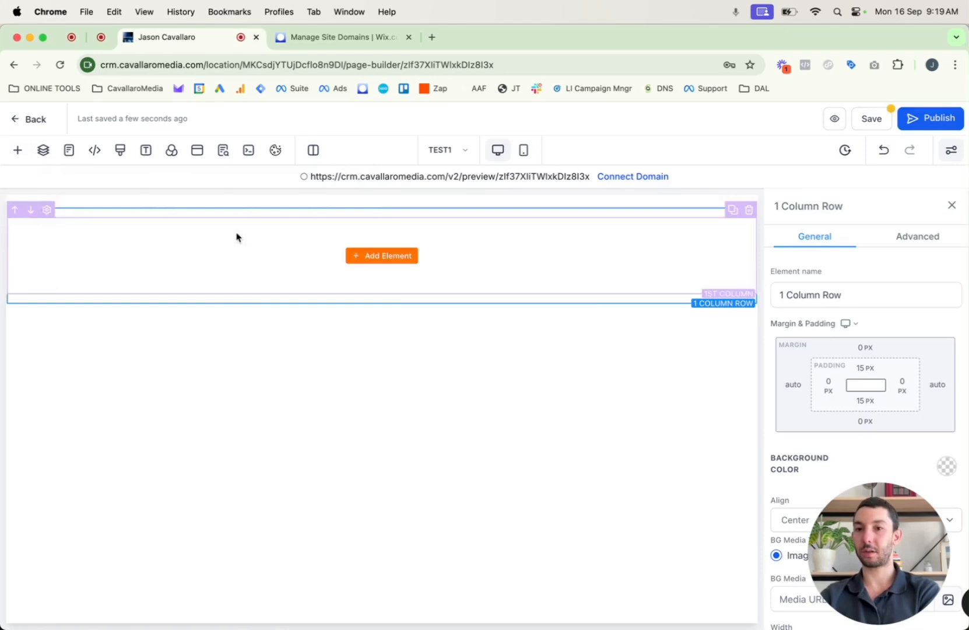
{"action": "left_click", "coordinate": [398, 256]}
{"action": "left_click", "coordinate": [170, 335]}
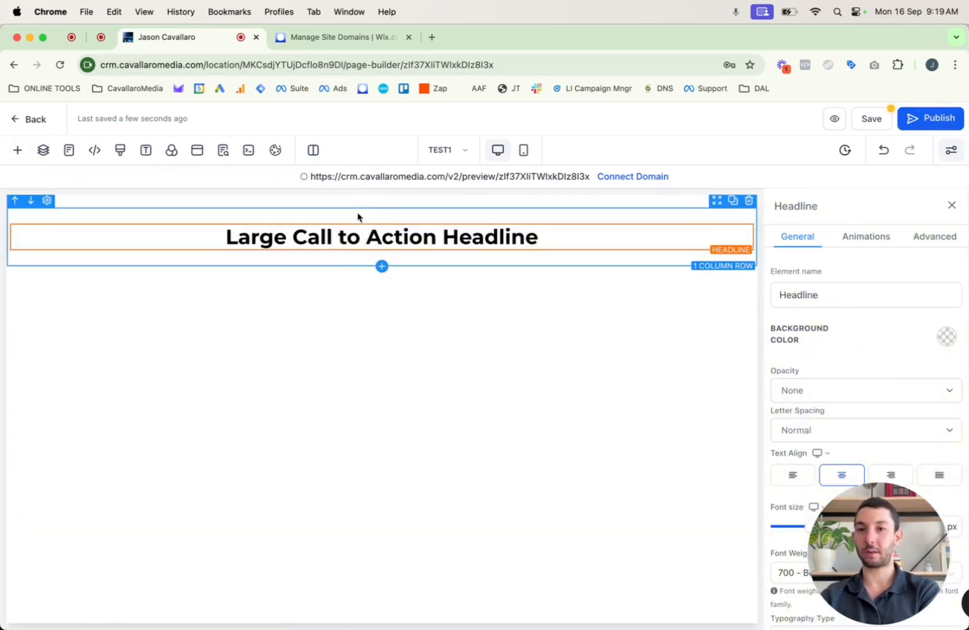
- Replace the headline text with TEST LANDING PAGE and save the page
{"action": "triple_click", "coordinate": [284, 235]}
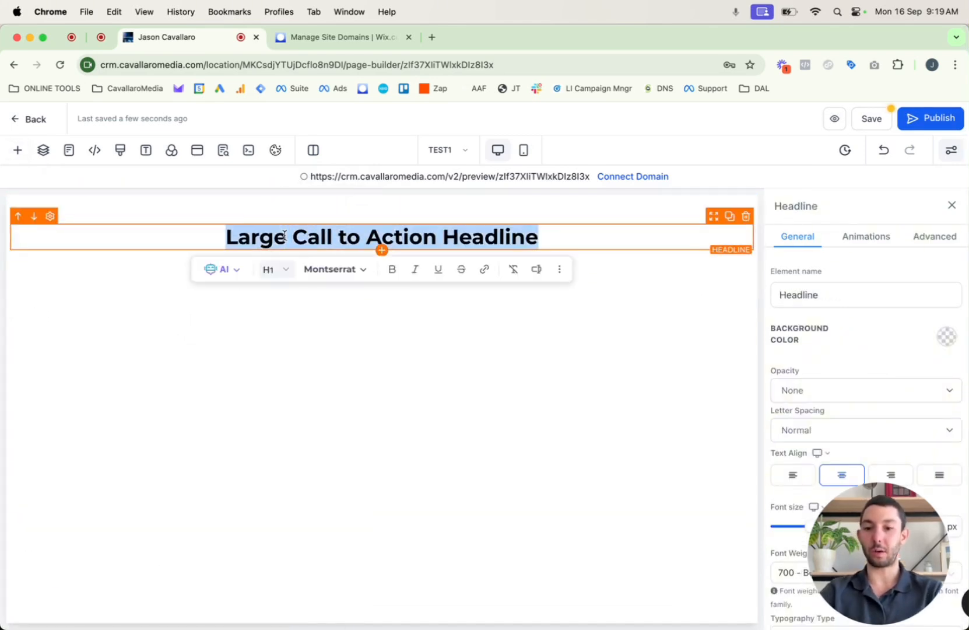
{"action": "type", "text": "TEST"}
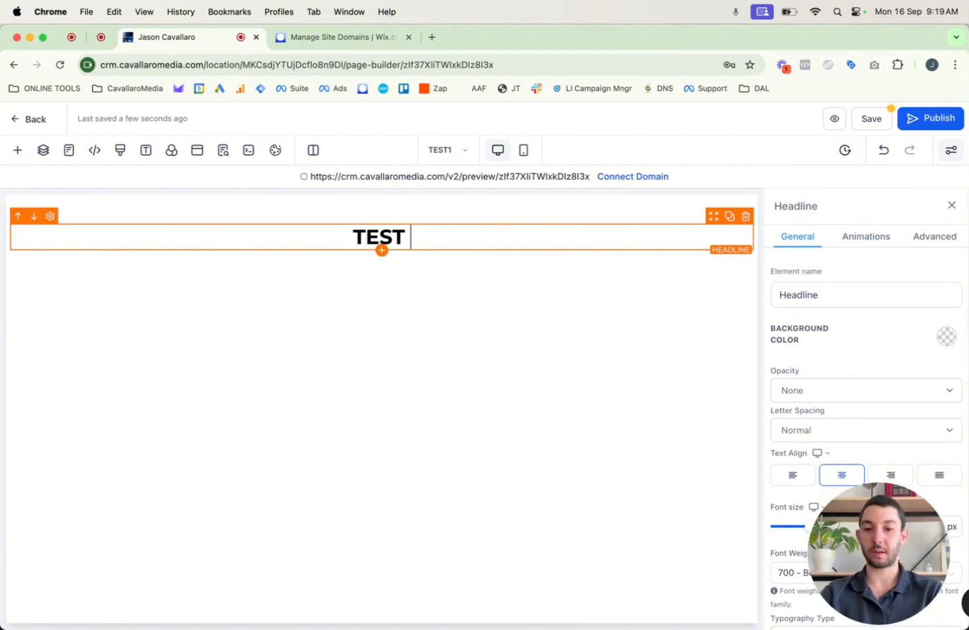
{"action": "type", "text": " LANDING P"}
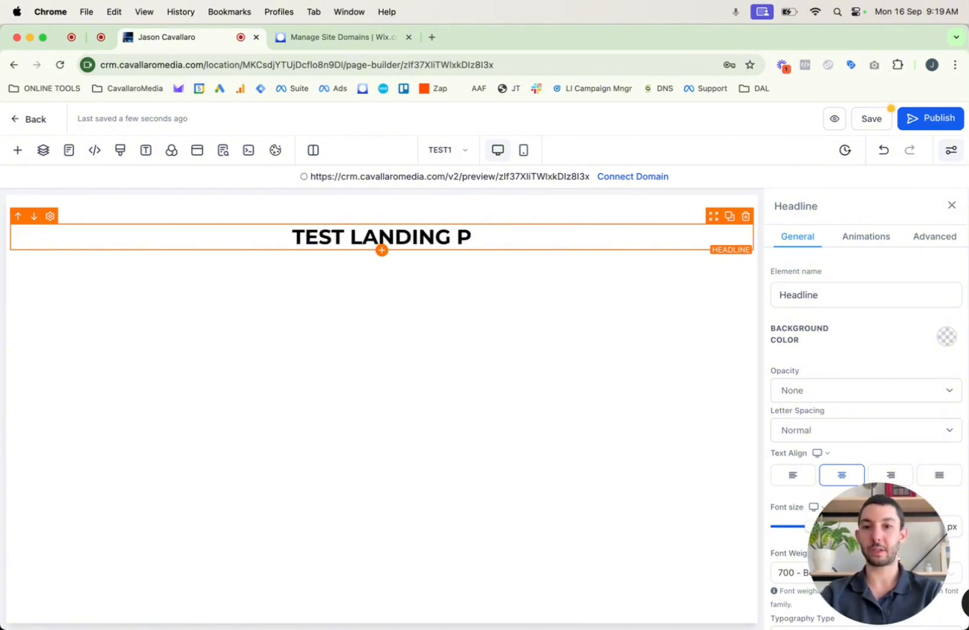
{"action": "type", "text": "AGE"}
{"action": "left_click", "coordinate": [869, 120]}
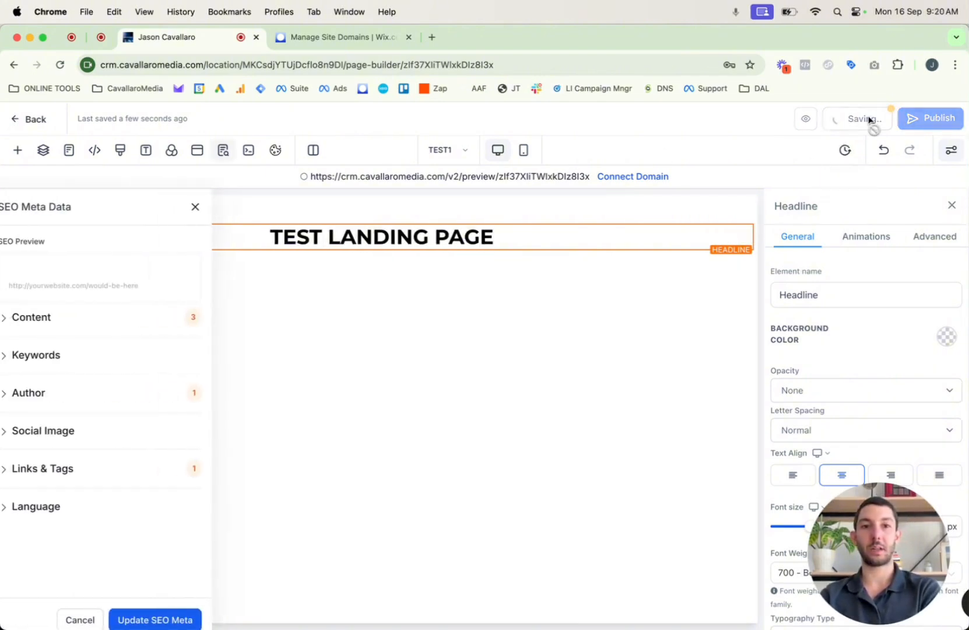
- Publish the page with the domain test.cavallaromedia.com and return to the funnel's step overview
{"action": "left_click", "coordinate": [932, 120]}
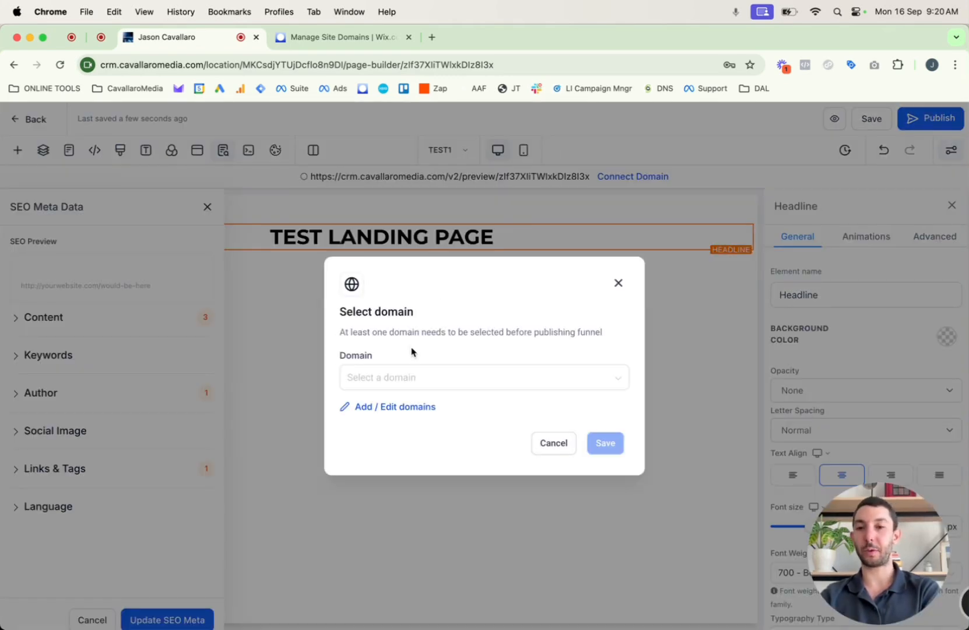
{"action": "left_click", "coordinate": [424, 381]}
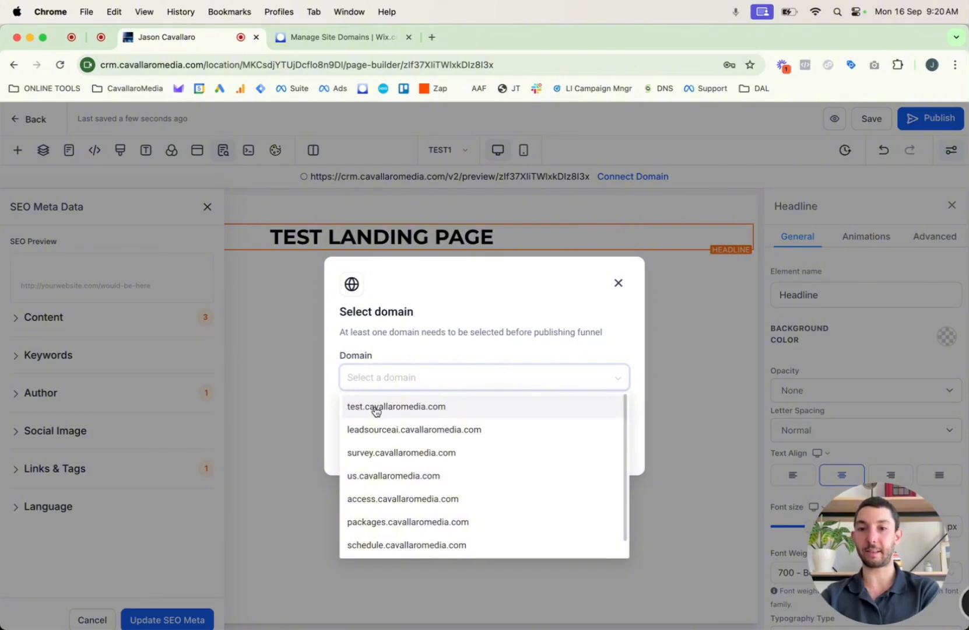
{"action": "left_click", "coordinate": [373, 409]}
{"action": "left_click", "coordinate": [601, 442]}
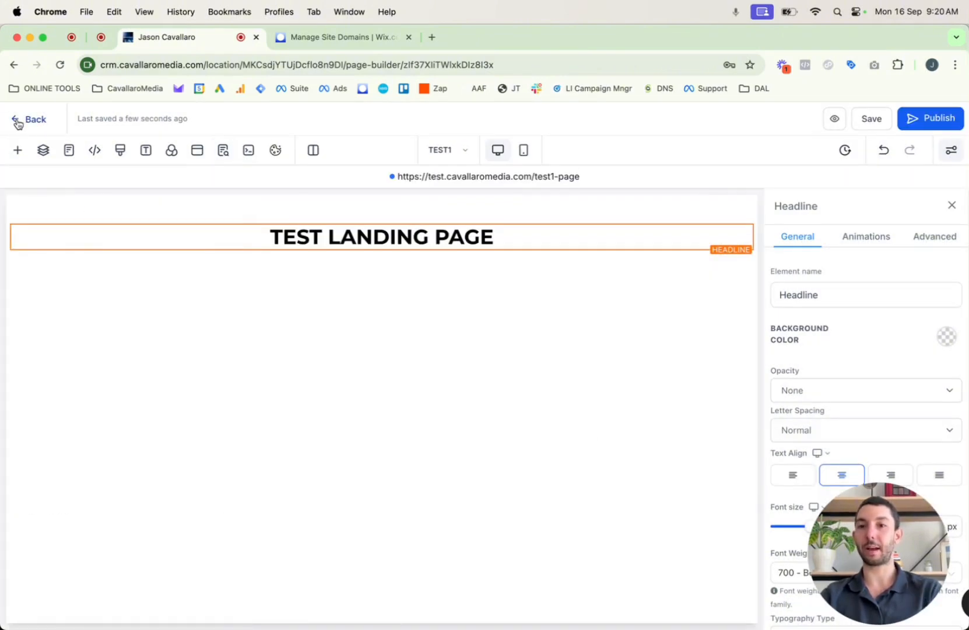
{"action": "left_click", "coordinate": [18, 123]}
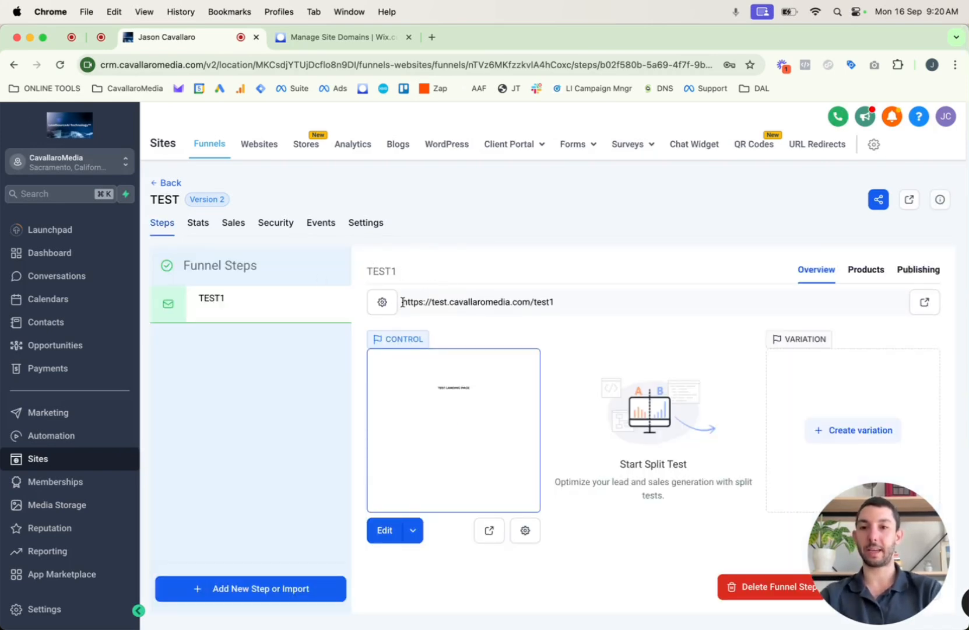
- Copy the TEST1 step's URL, check the live page in a new browser tab, and close that tab
{"action": "left_click_drag", "start_coordinate": [402, 302], "coordinate": [555, 304]}
{"action": "key", "text": "super+c"}
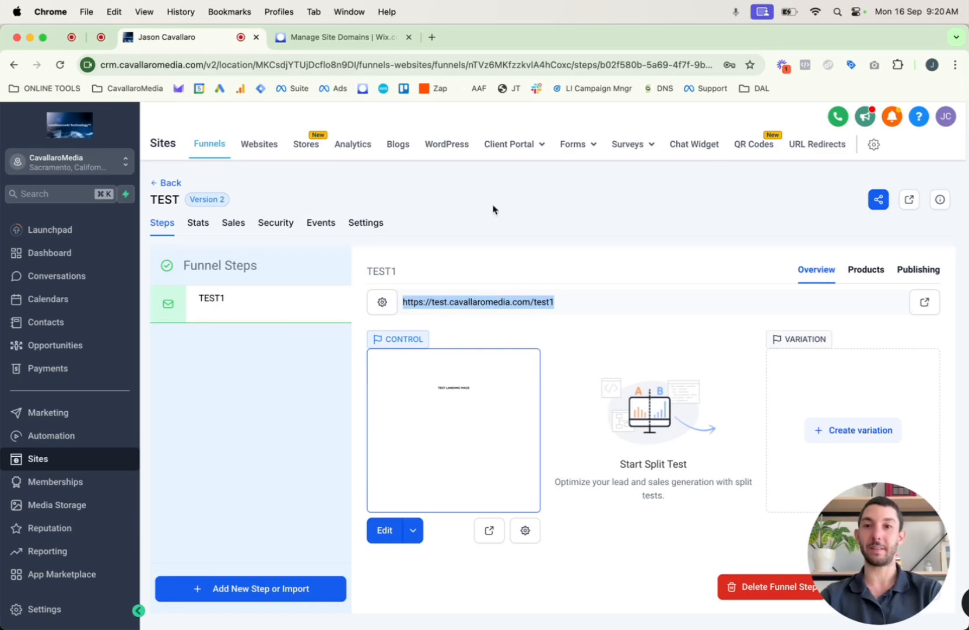
{"action": "left_click", "coordinate": [433, 36]}
{"action": "key", "text": "super+v"}
{"action": "key", "text": "Return"}
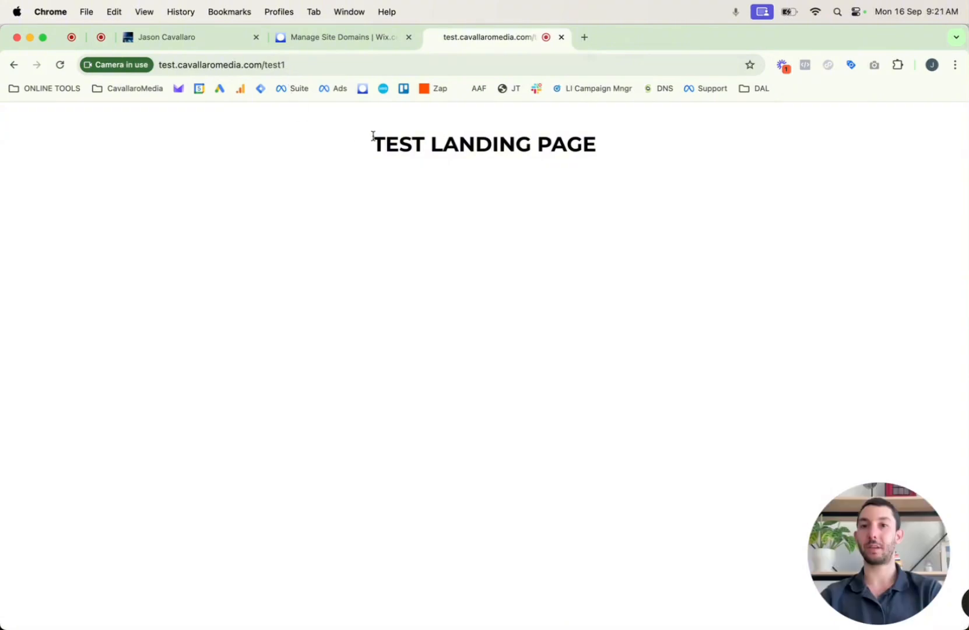
{"action": "left_click", "coordinate": [561, 37]}
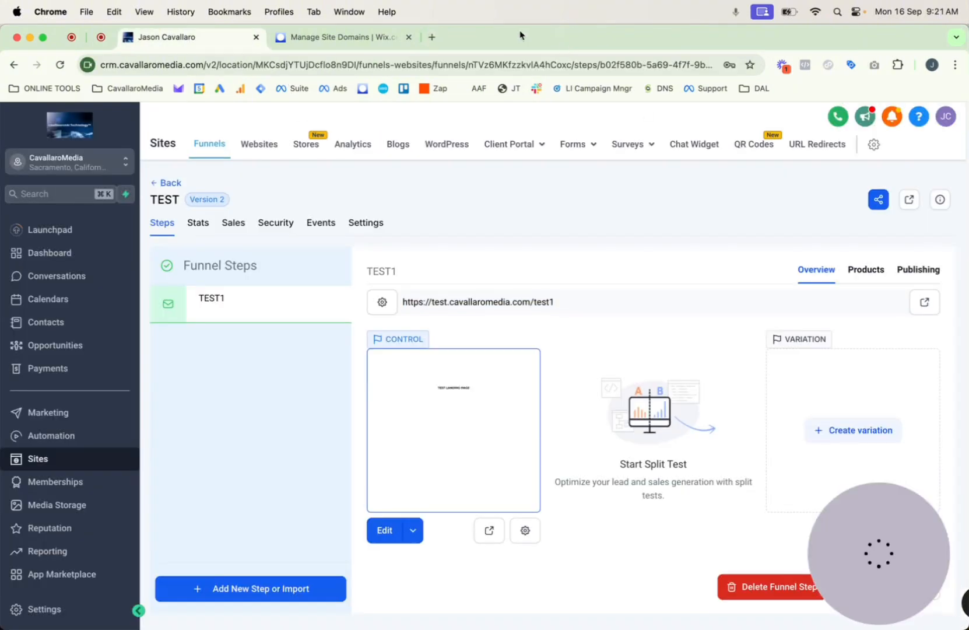
- Load the bare subdomain test.cavallaromedia.com, without a page path, in a new browser tab
{"action": "left_click", "coordinate": [433, 38]}
{"action": "type", "text": "test.cavallaromedia.com/test1"}
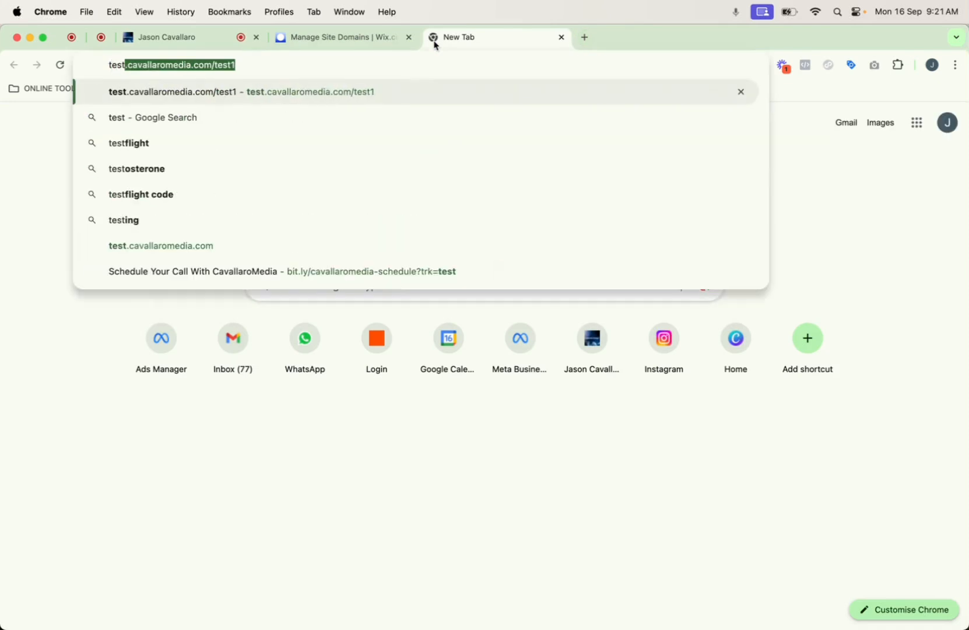
{"action": "key", "text": "BackSpace"}
{"action": "key", "text": "BackSpace"}
{"action": "key", "text": "BackSpace"}
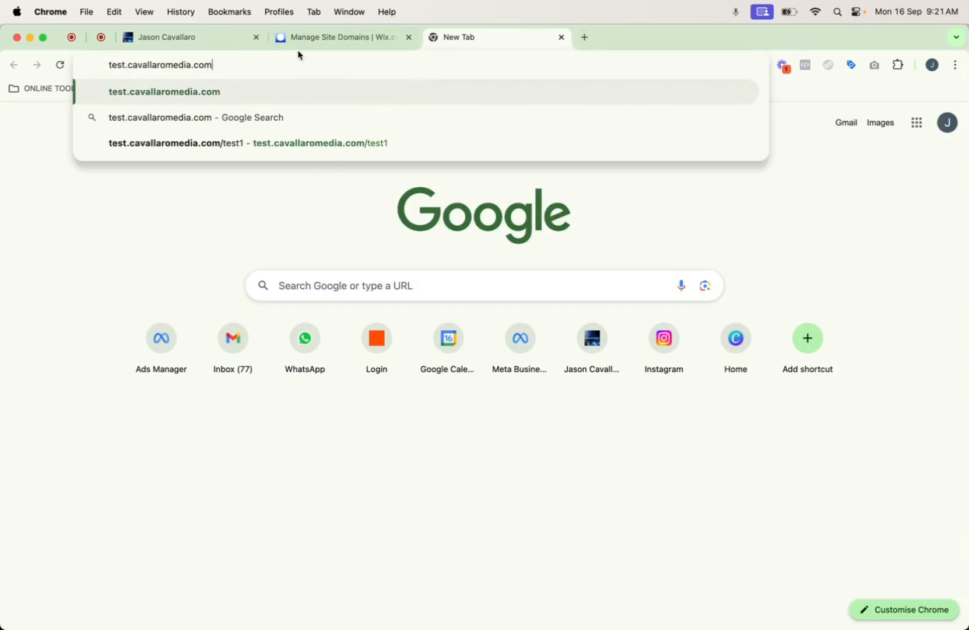
{"action": "left_click", "coordinate": [376, 85]}
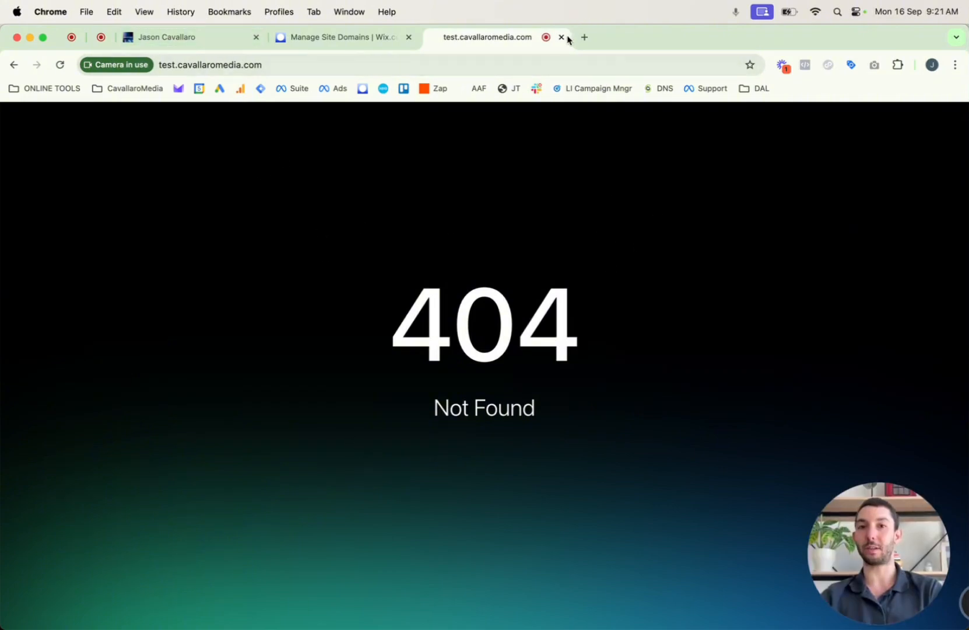
- Check the nonexistent path test.cavallaromedia.com/tes in the same tab, and close the tab
{"action": "left_click", "coordinate": [353, 65]}
{"action": "left_click", "coordinate": [352, 66]}
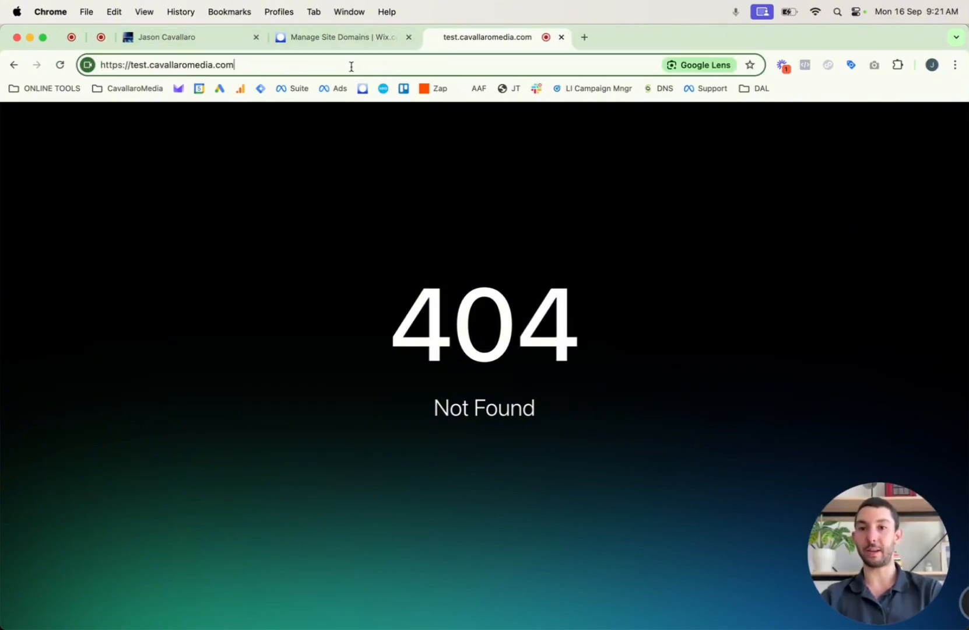
{"action": "type", "text": "/test1"}
{"action": "key", "text": "BackSpace"}
{"action": "key", "text": "BackSpace"}
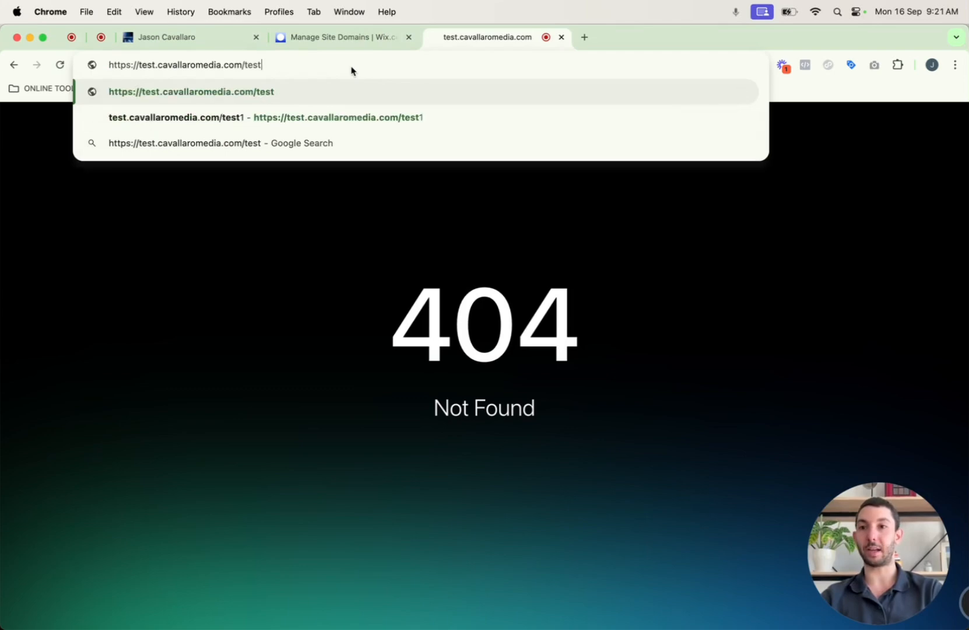
{"action": "key", "text": "Return"}
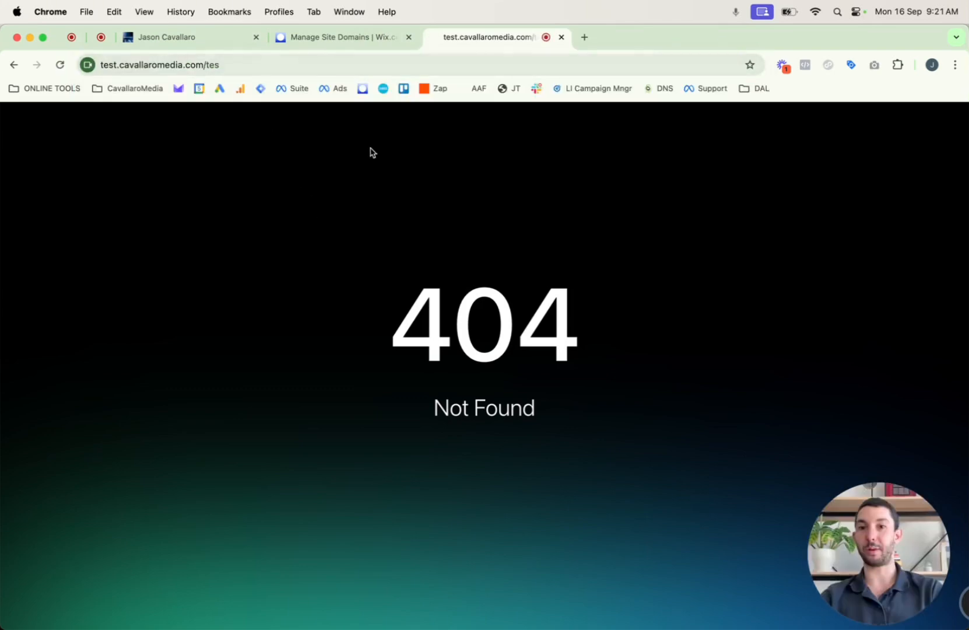
{"action": "left_click", "coordinate": [560, 39]}
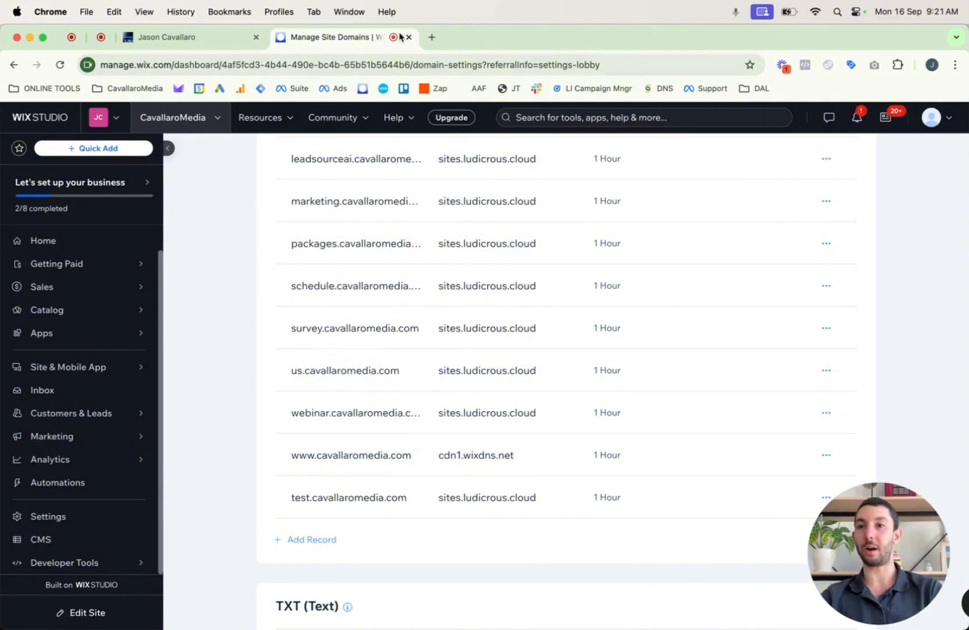
- In the CRM's domain settings, set both the default page and default 404/error page of test.cavallaromedia.com to TEST / TEST1 and save
{"action": "left_click", "coordinate": [193, 39]}
{"action": "left_click", "coordinate": [46, 610]}
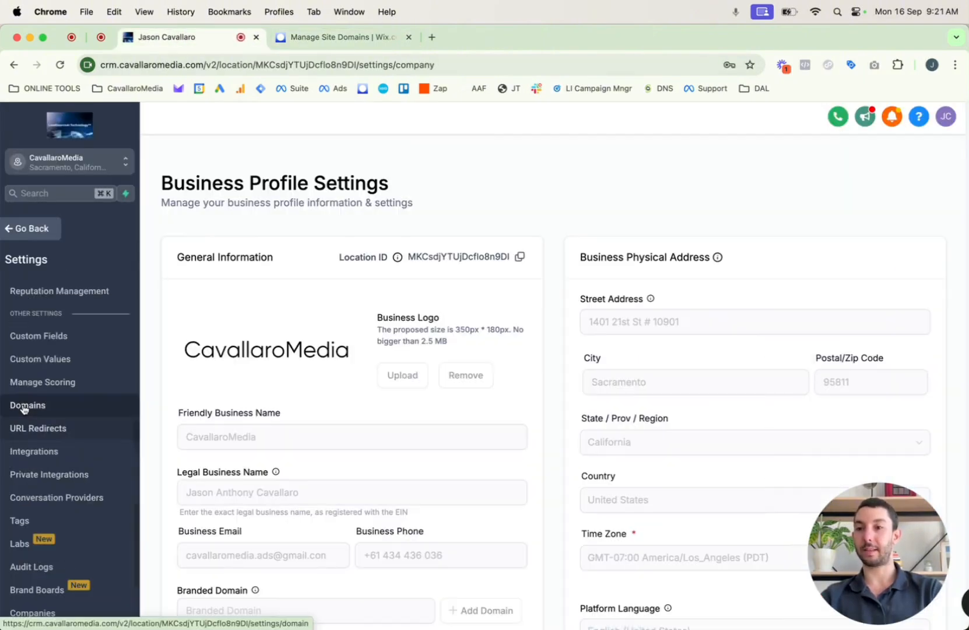
{"action": "left_click", "coordinate": [23, 405]}
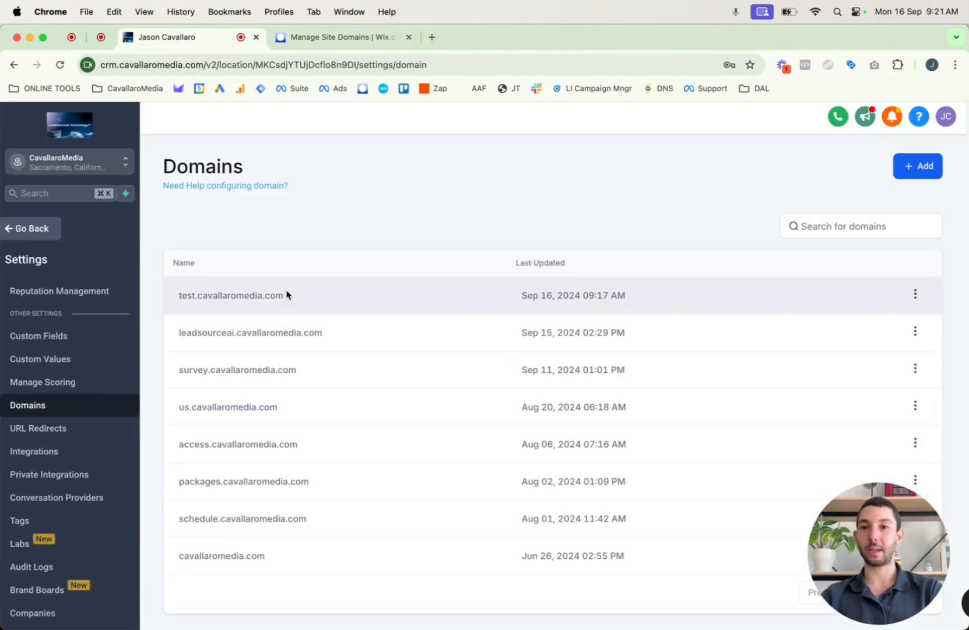
{"action": "left_click", "coordinate": [916, 295]}
{"action": "left_click", "coordinate": [874, 249]}
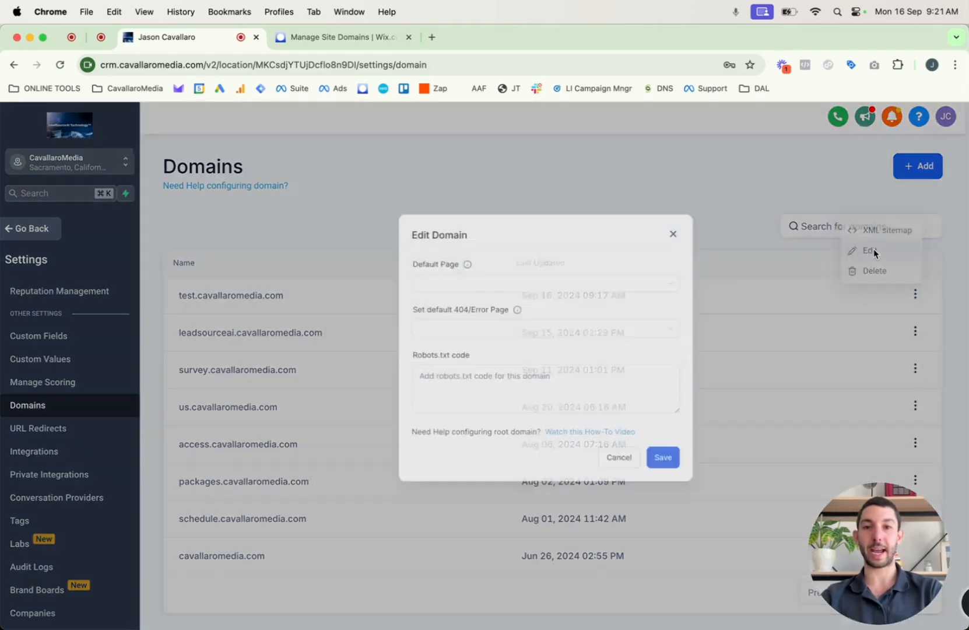
{"action": "left_click", "coordinate": [361, 123]}
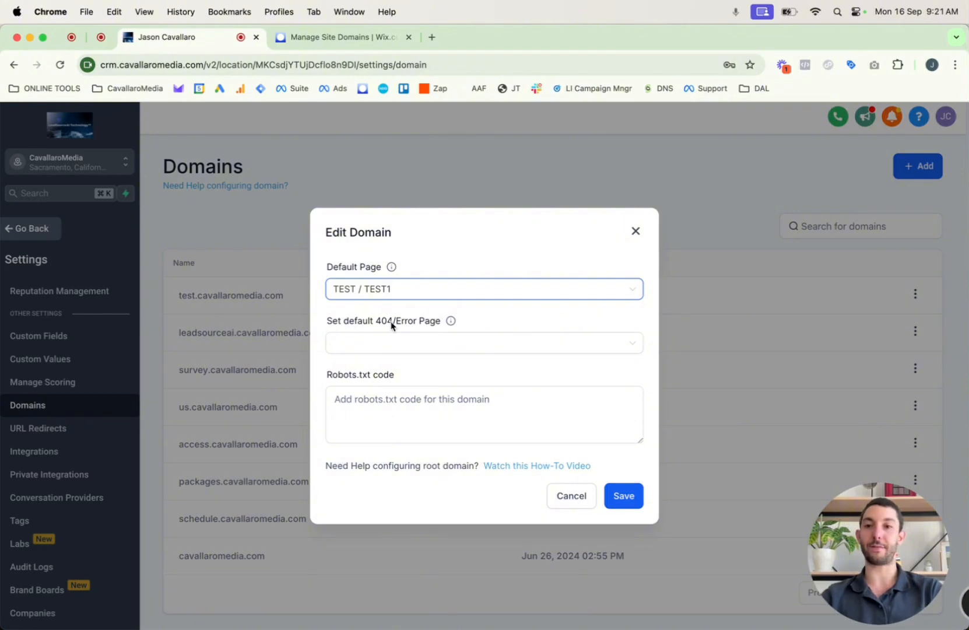
{"action": "left_click", "coordinate": [381, 344]}
{"action": "left_click", "coordinate": [370, 182]}
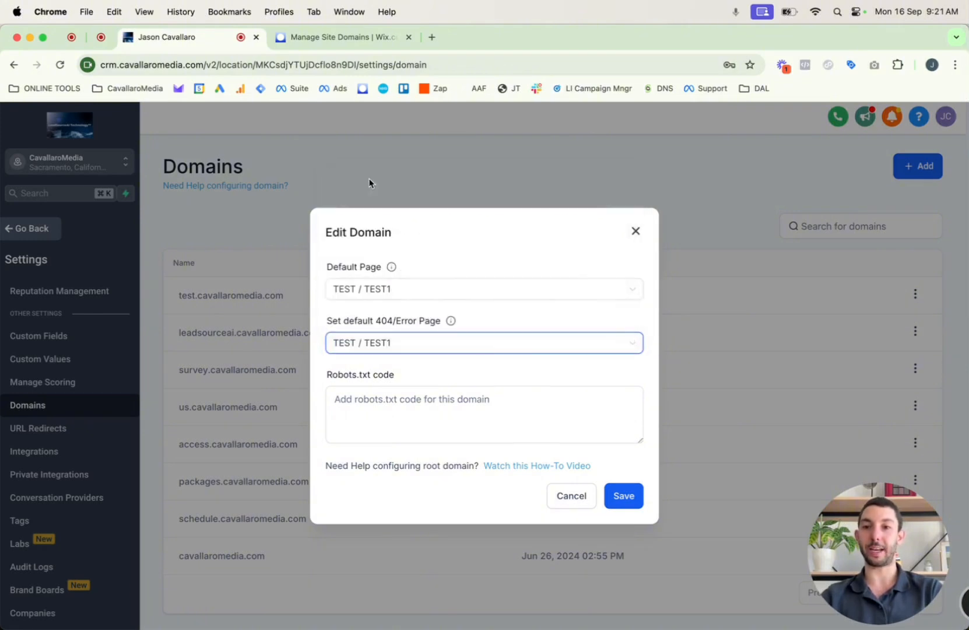
{"action": "left_click", "coordinate": [619, 497]}
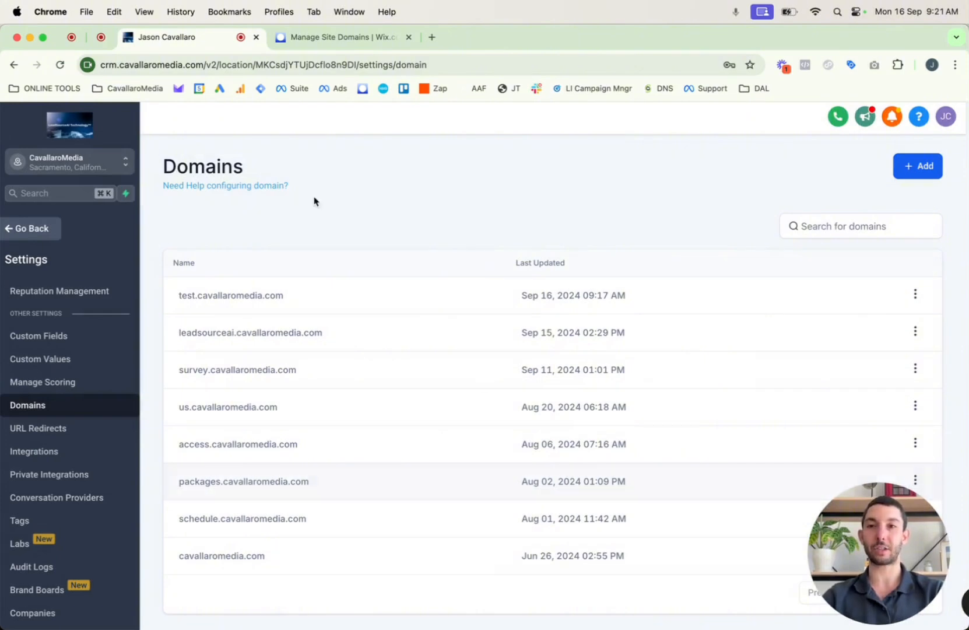
- Load test.cavallaromedia.com/tes in a new browser tab to test the default error page
{"action": "left_click", "coordinate": [432, 37]}
{"action": "type", "text": "test"}
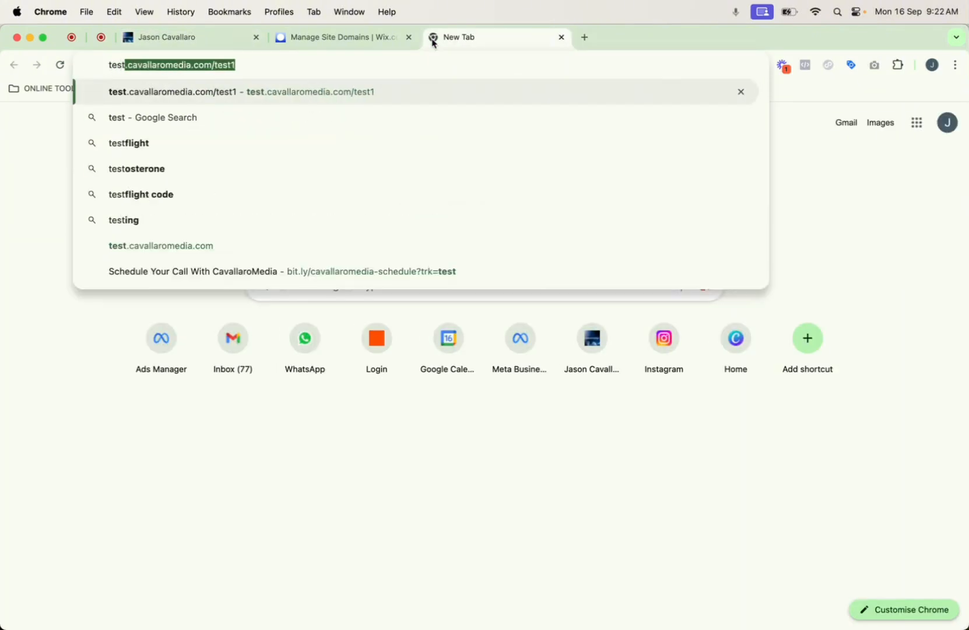
{"action": "key", "text": "Right"}
{"action": "key", "text": "BackSpace"}
{"action": "key", "text": "BackSpace"}
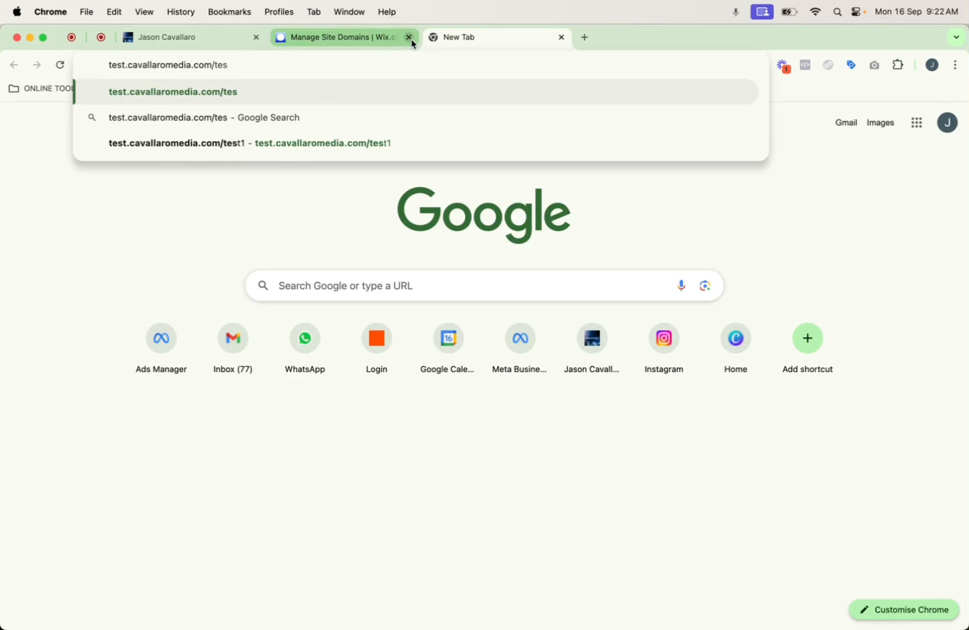
{"action": "key", "text": "Return"}
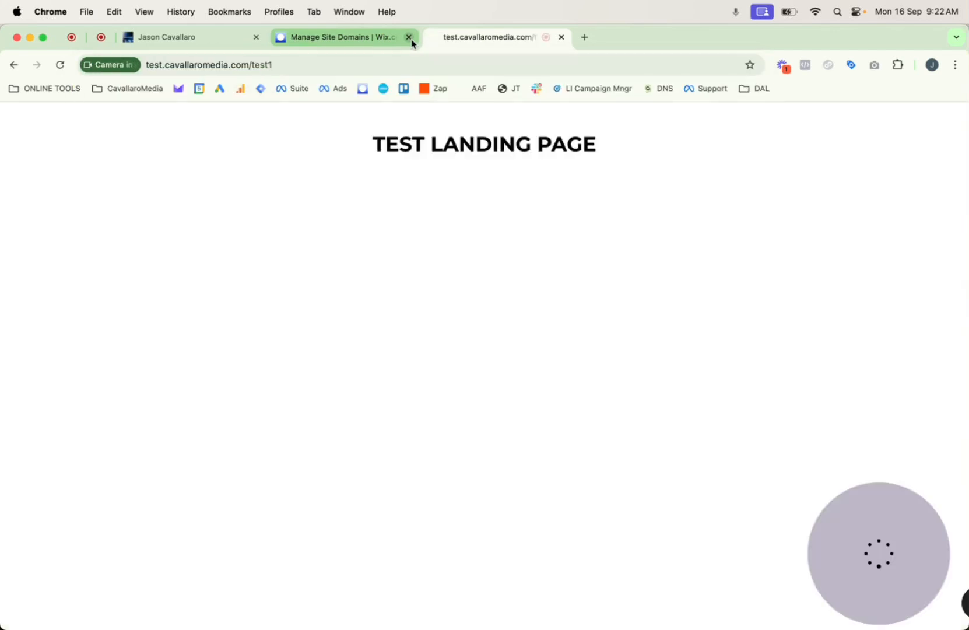
- Load the invalid address test.cavallaromedia.com/test1dfgklsdfkjghasg to check the error redirect, highlight the resulting address's path, and close the tab
{"action": "left_click", "coordinate": [374, 65]}
{"action": "left_click", "coordinate": [362, 65]}
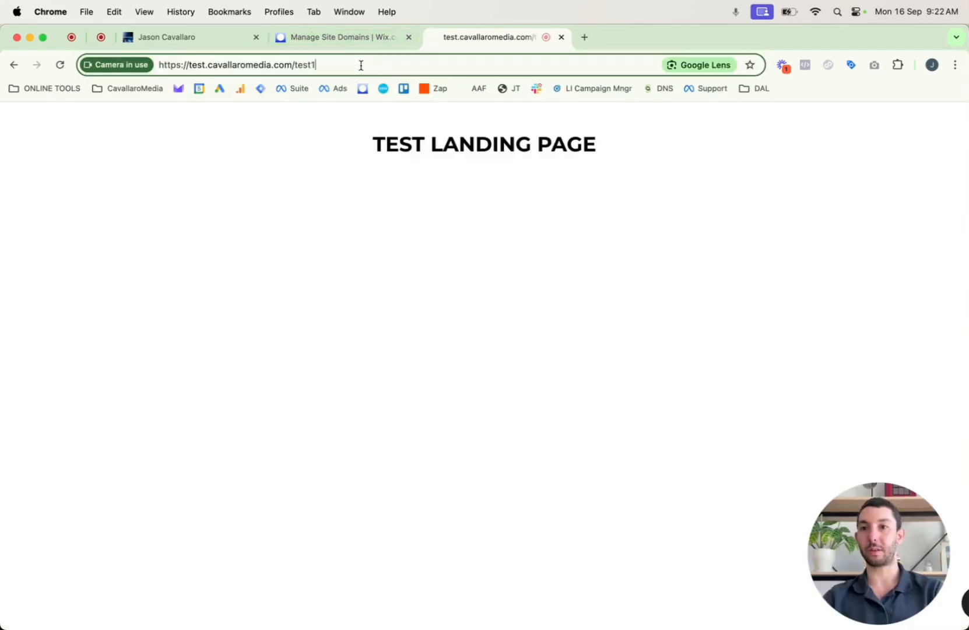
{"action": "type", "text": "dfgklsdfkjghasg"}
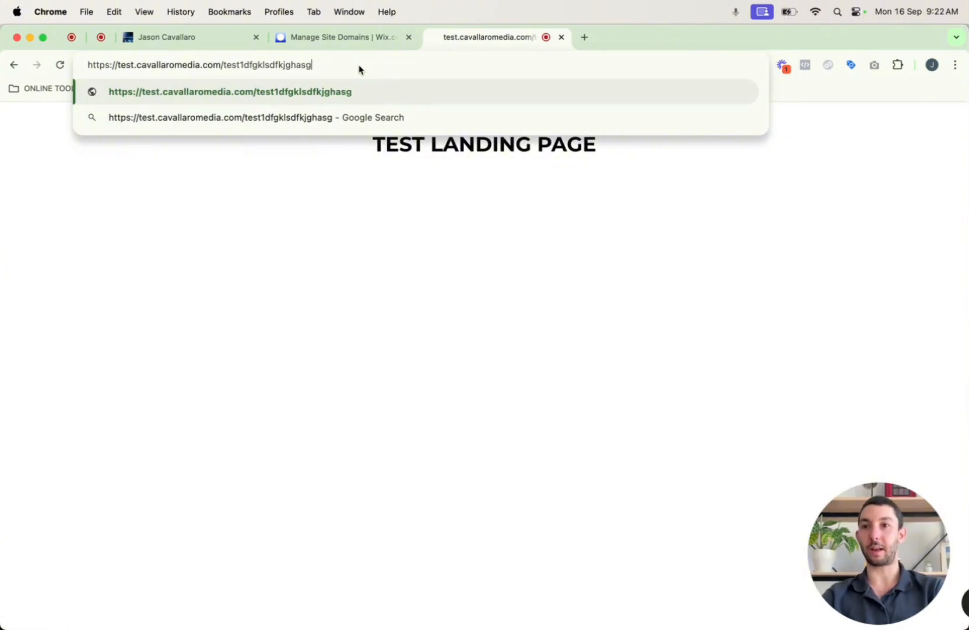
{"action": "key", "text": "Return"}
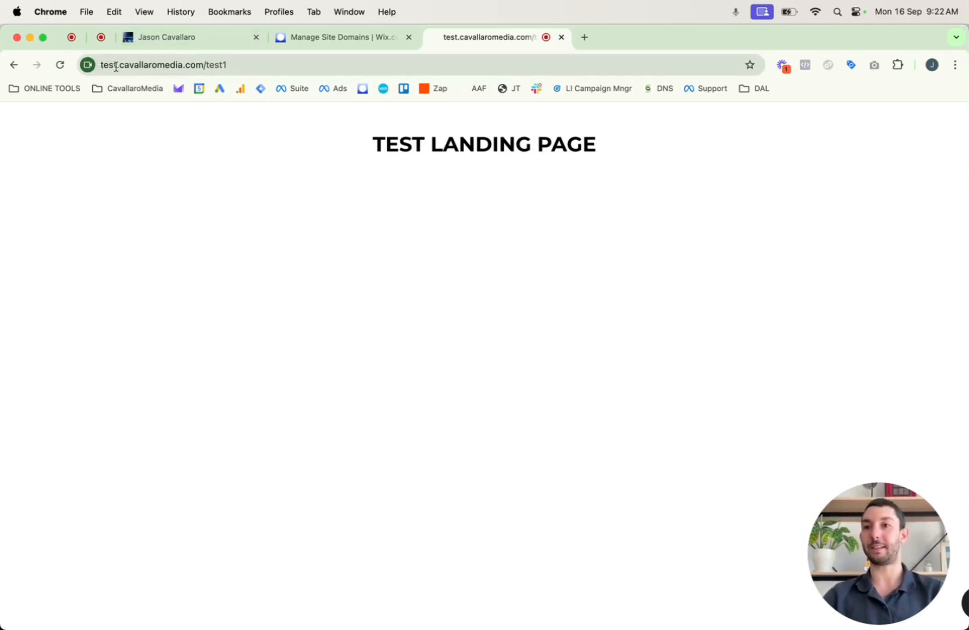
{"action": "double_click", "coordinate": [206, 67]}
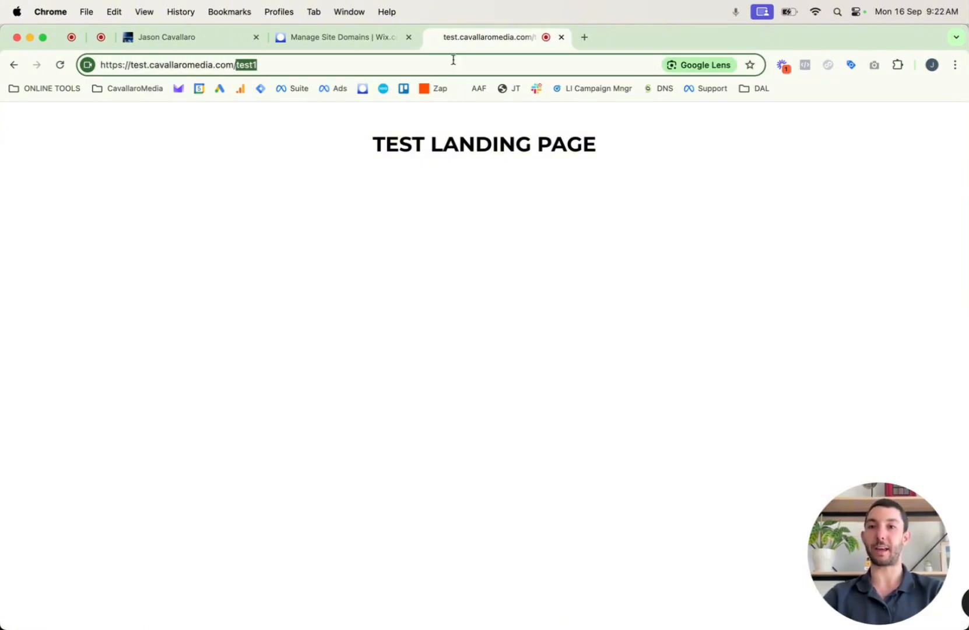
{"action": "left_click", "coordinate": [561, 37]}
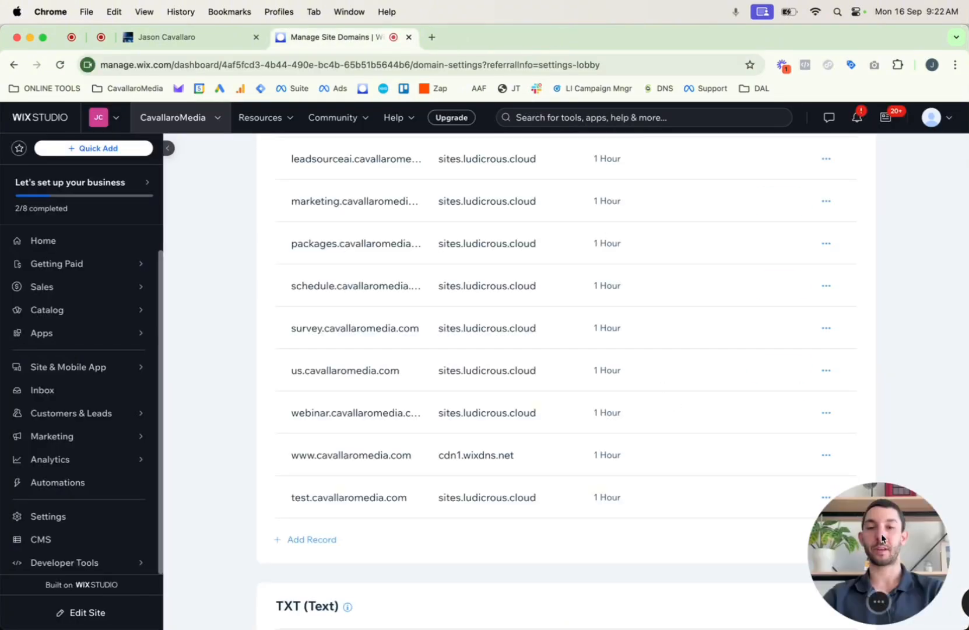